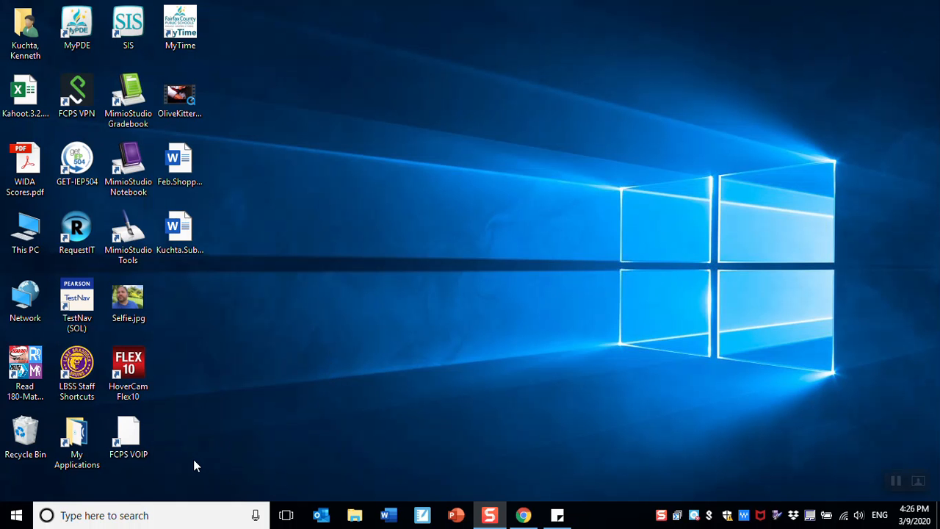
# - Launch Word from the Windows search and create a blank document
pyautogui.click(118, 515)
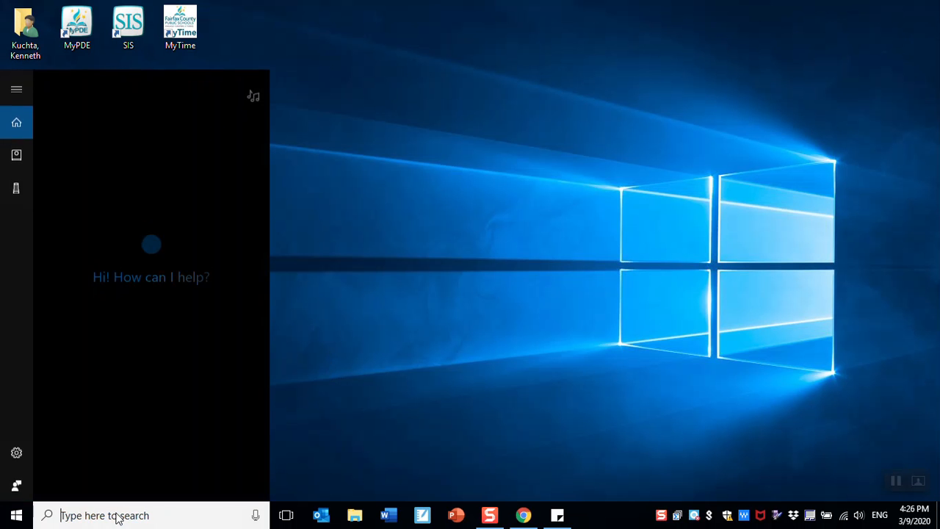
pyautogui.write('word')
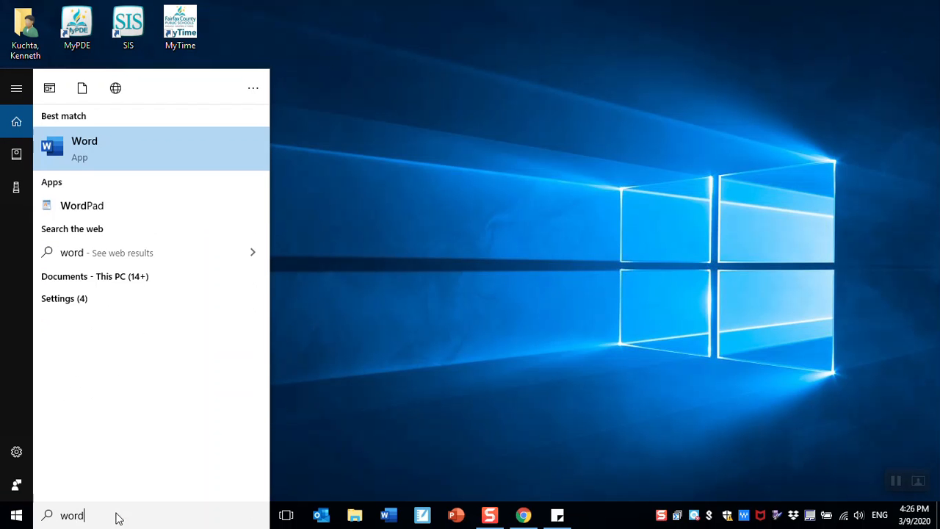
pyautogui.press('Return')
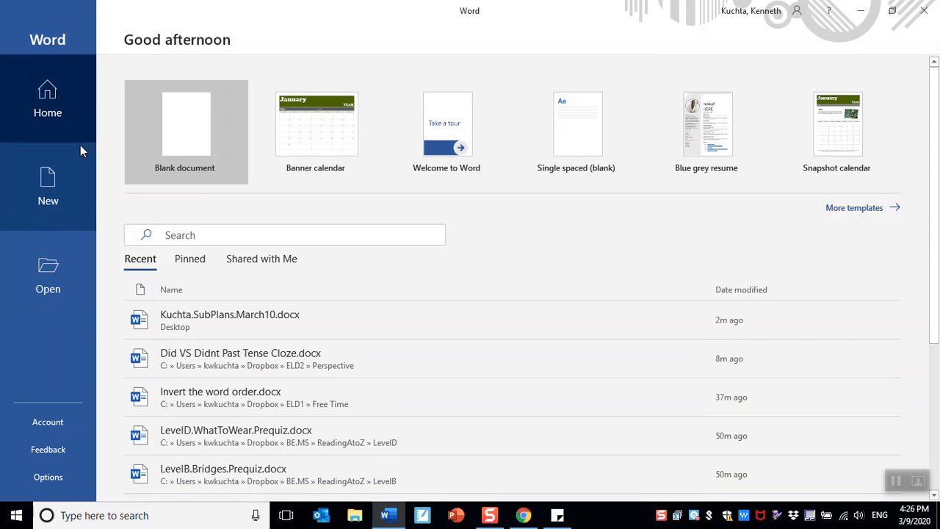
pyautogui.click(187, 99)
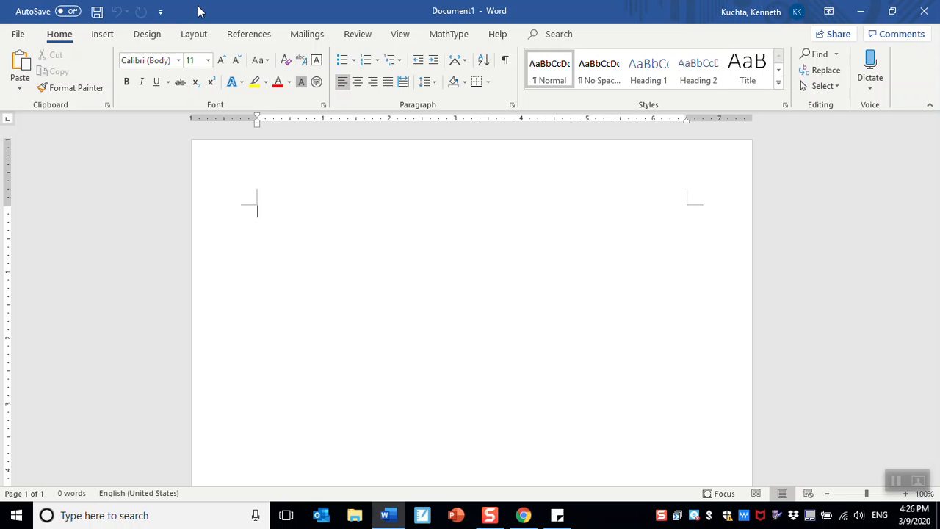
# - Set the page margins to the Narrow preset
pyautogui.click(194, 36)
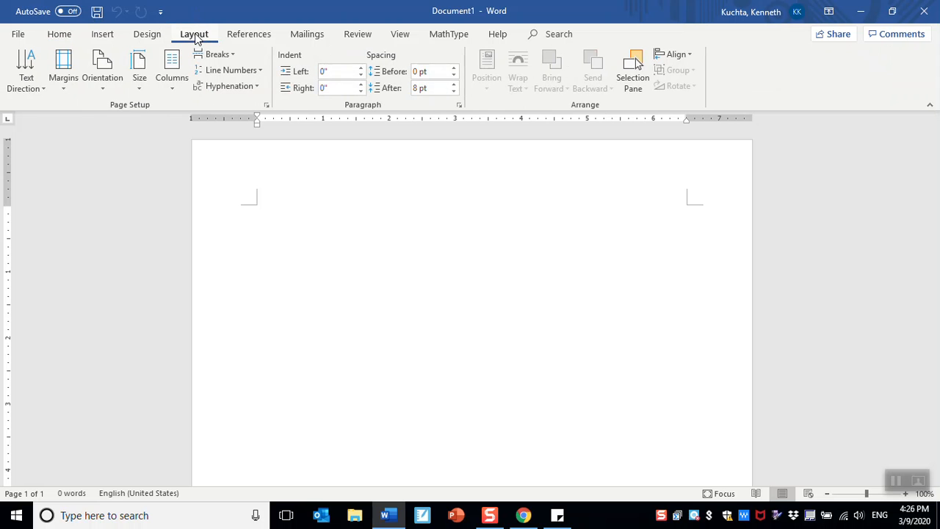
pyautogui.click(70, 66)
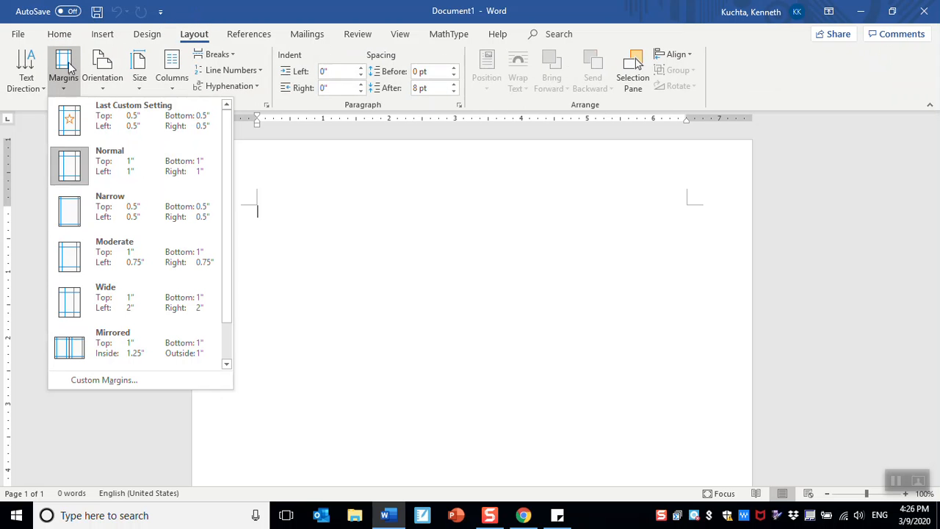
pyautogui.click(101, 203)
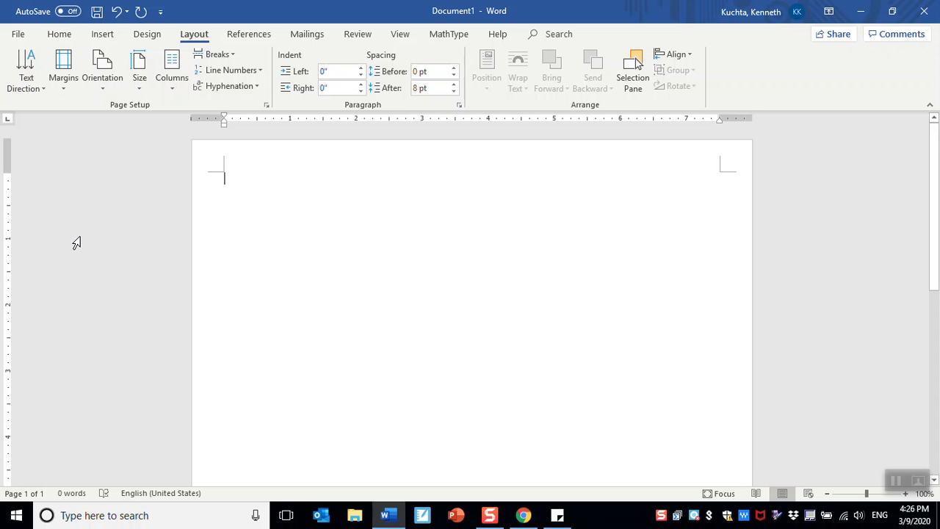
# - Type the title "St. Patrick's Day Party" on the first line and start a new line
pyautogui.click(60, 34)
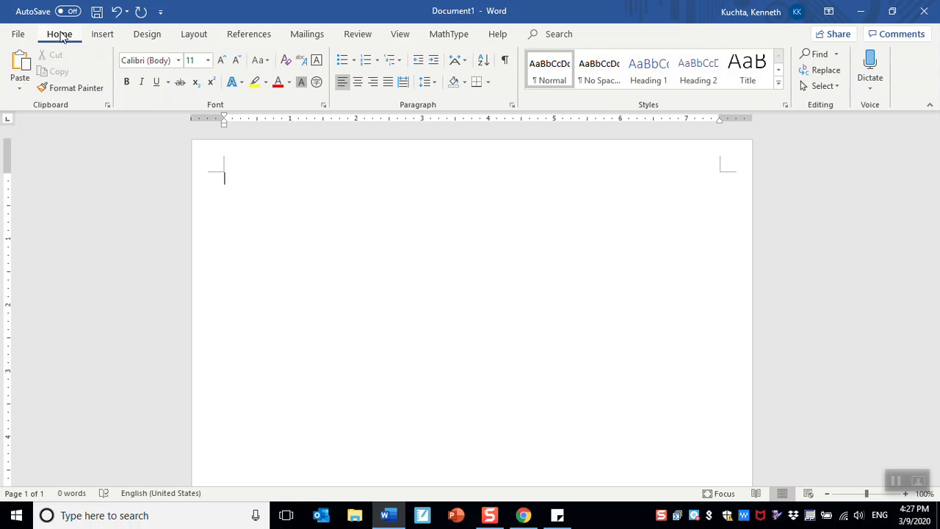
pyautogui.write('St')
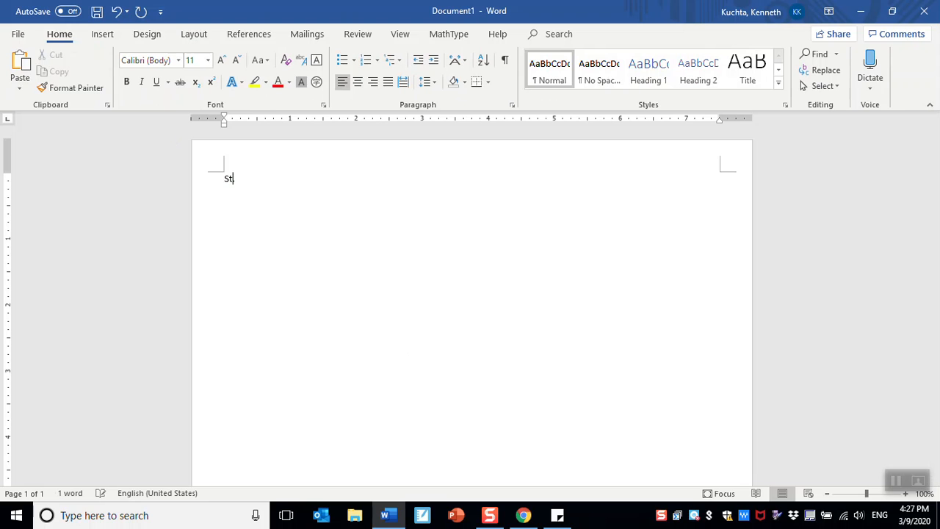
pyautogui.write(". Patrick's Day Pa")
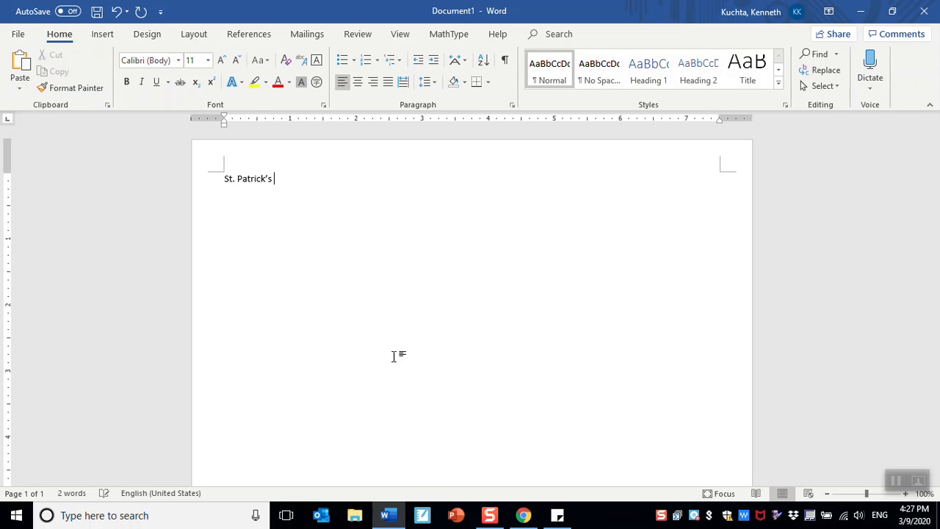
pyautogui.write('rty')
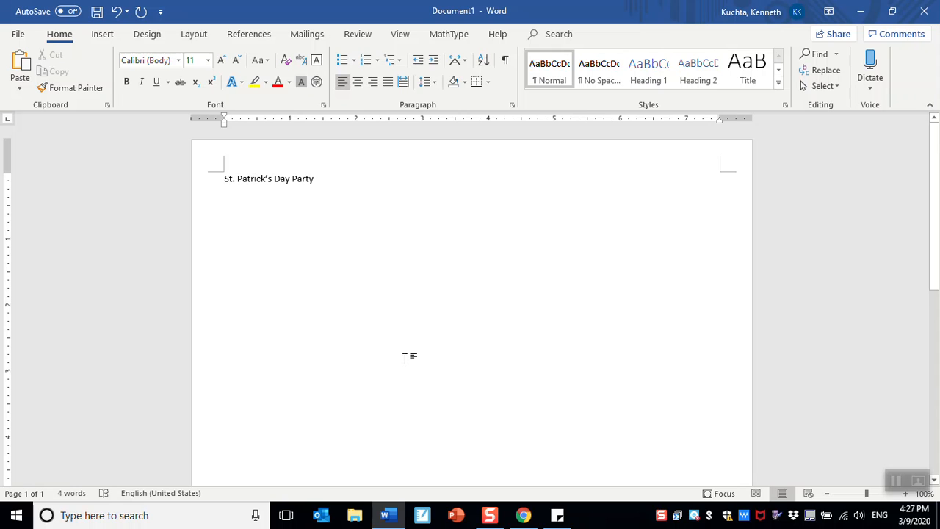
pyautogui.press('Return')
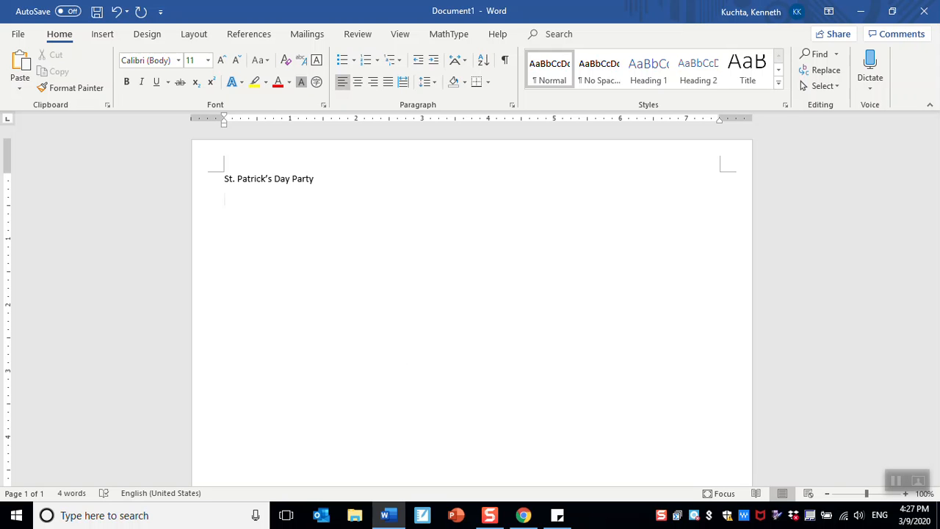
# - Type the party's street address and the city, state and ZIP code on two lines
pyautogui.press('Return')
pyautogui.write('Alex')
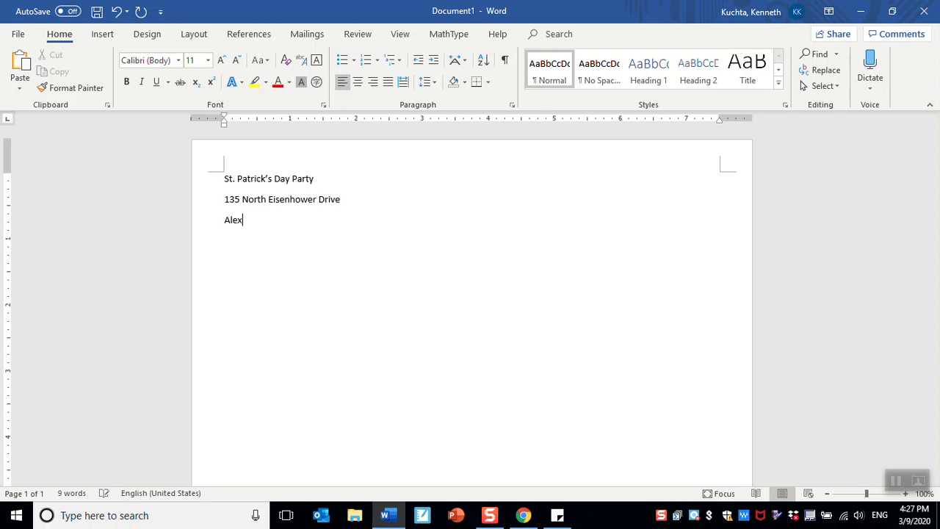
pyautogui.write('andria, VA')
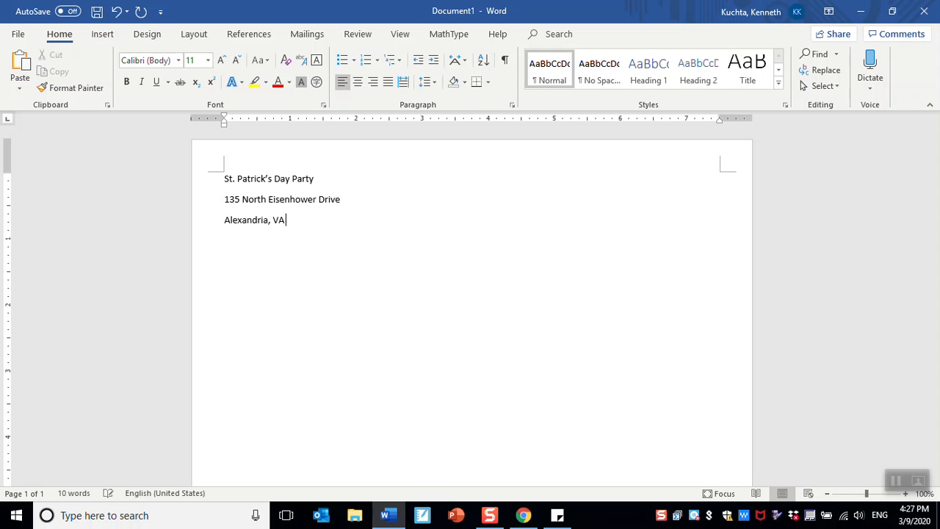
pyautogui.write(' 22545')
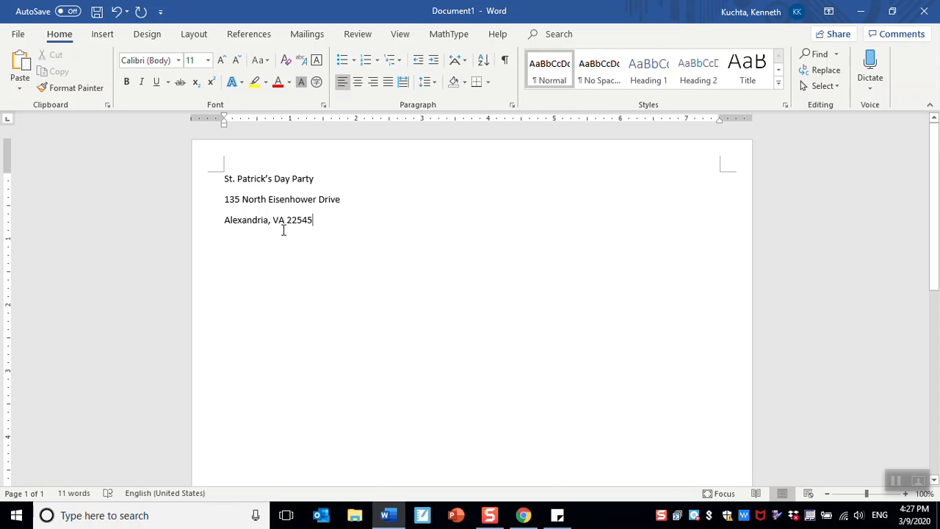
pyautogui.press('Return')
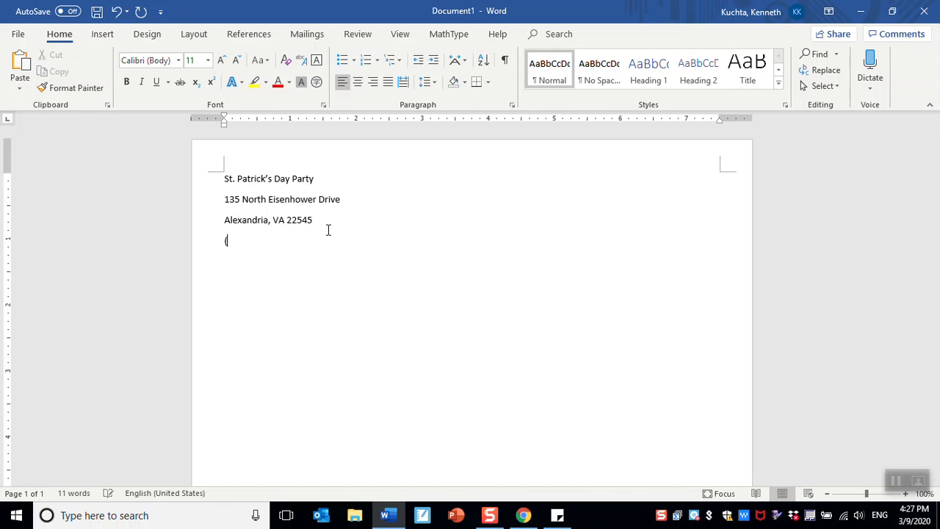
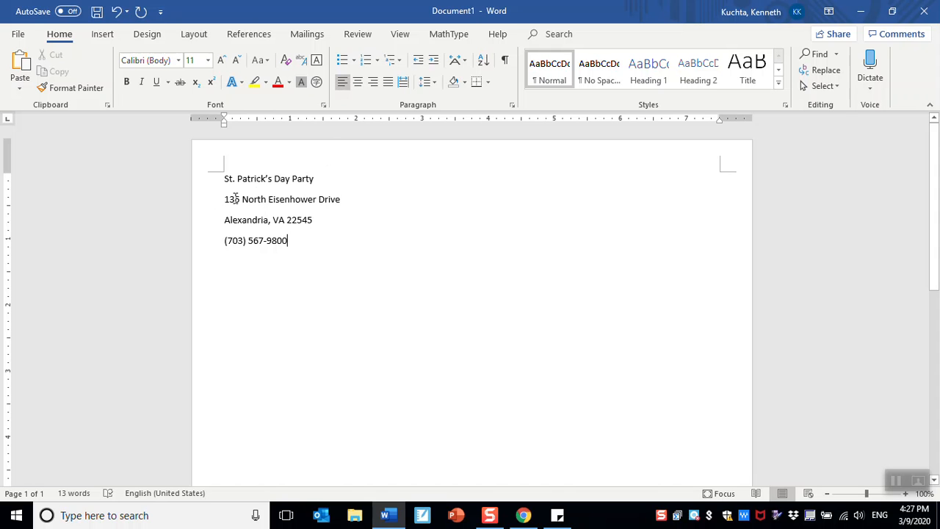
# - Insert an empty line directly below the title
pyautogui.moveTo(224, 199); pyautogui.dragTo(294, 257)
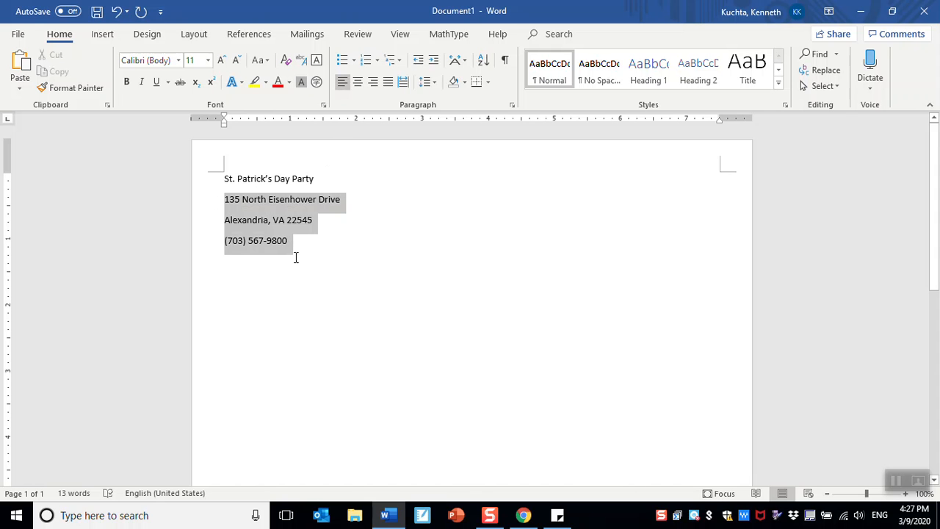
pyautogui.click(321, 178)
pyautogui.press('Return')
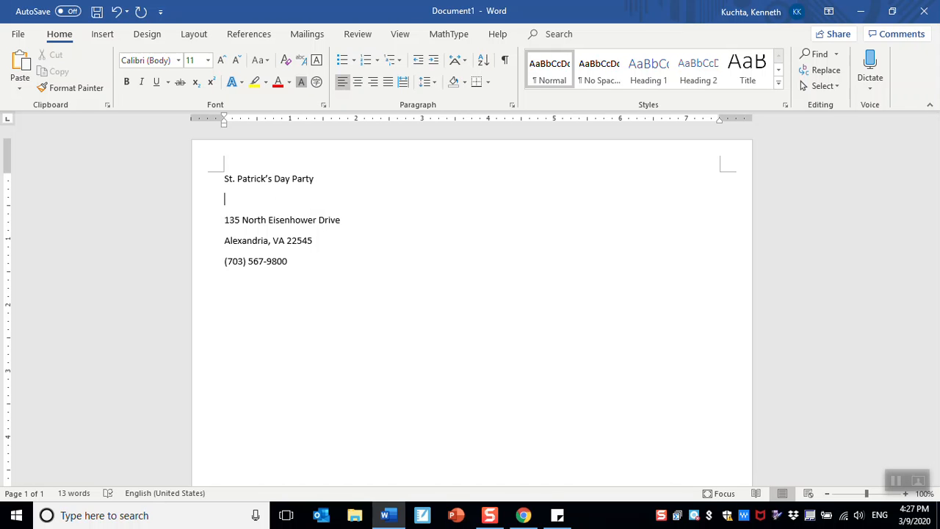
# - Type "Come enjoy some green food and drinks." on the empty line and start a new line
pyautogui.write('Come enjoy some green food and drinks.')
pyautogui.press('Return')
# - Type "There will plenty of Irish music and dancing." and start a new line
pyautogui.write('There will b')
pyautogui.press('BackSpace')
pyautogui.write('plenty of Irish music and dancing.')
pyautogui.press('Return')
# - Type "We might even play some games." and add blank lines below the title and before the address
pyautogui.write('We might even play')
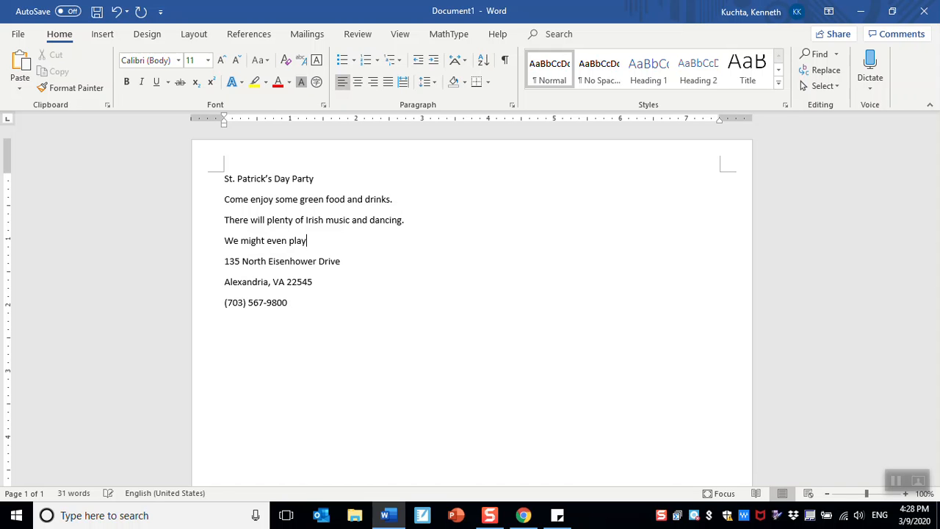
pyautogui.write(' some games.')
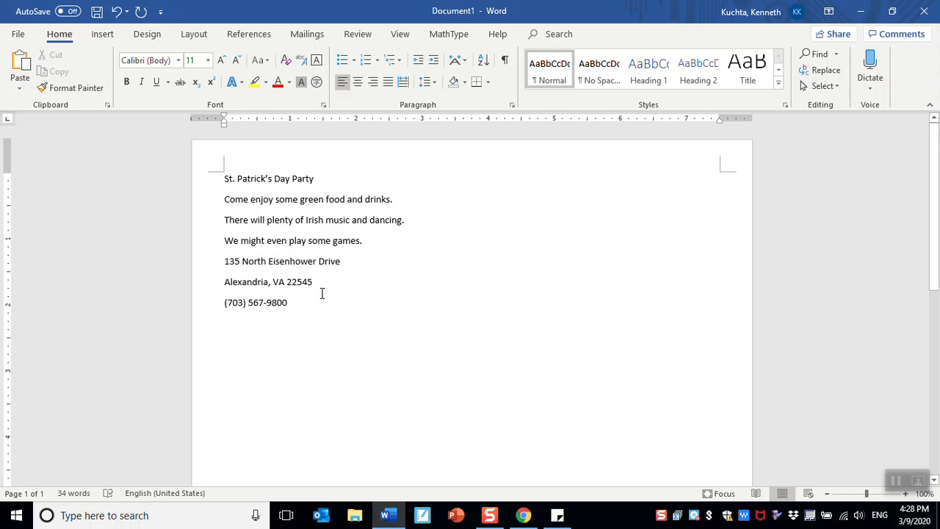
pyautogui.press('Return')
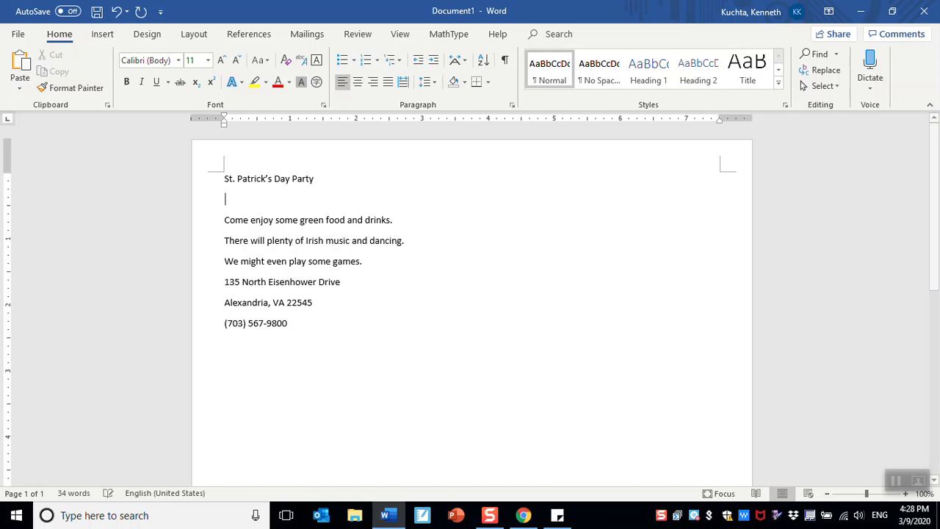
pyautogui.click(371, 262)
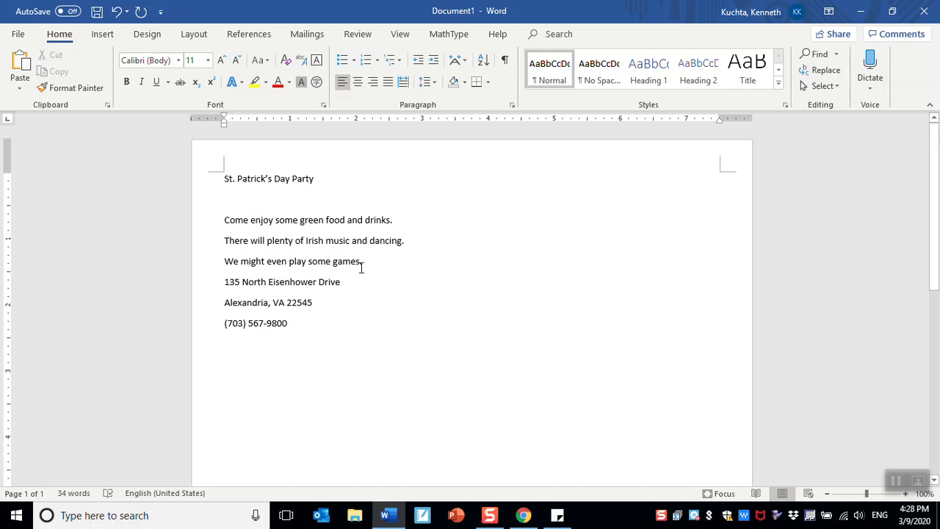
pyautogui.press('Return')
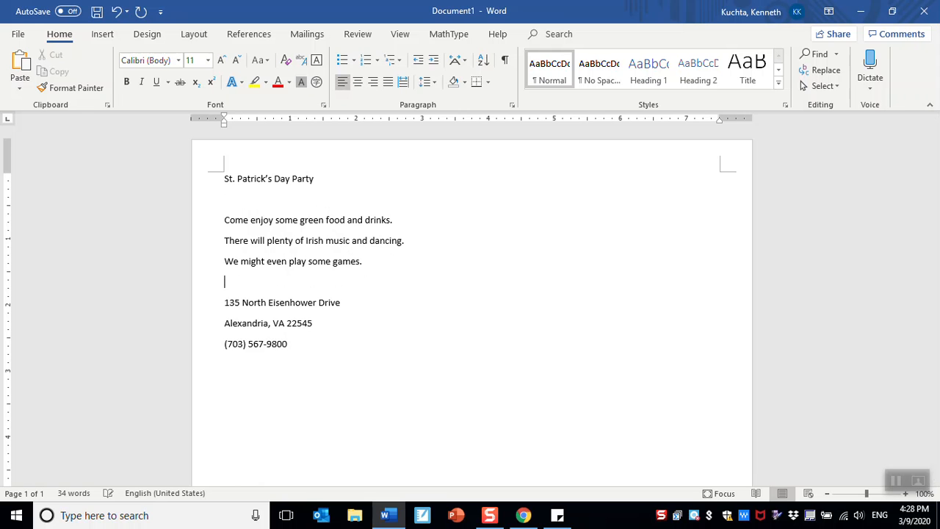
# - Add blank lines after the ZIP code line and type the label "RSVP:" above the phone number
pyautogui.click(336, 328)
pyautogui.press('Return')
pyautogui.press('Return')
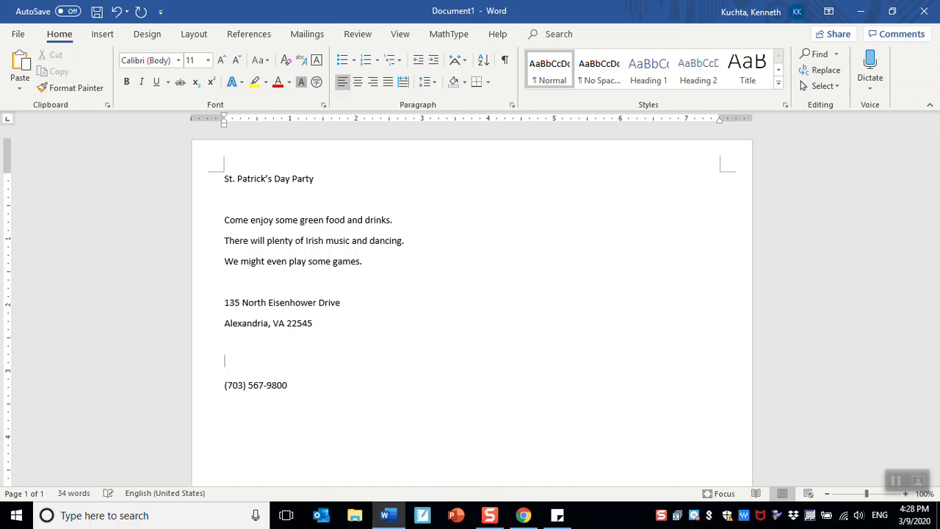
pyautogui.write('RSVP:')
# - Append " or" and the contact e-mail address after the phone number
pyautogui.click(290, 384)
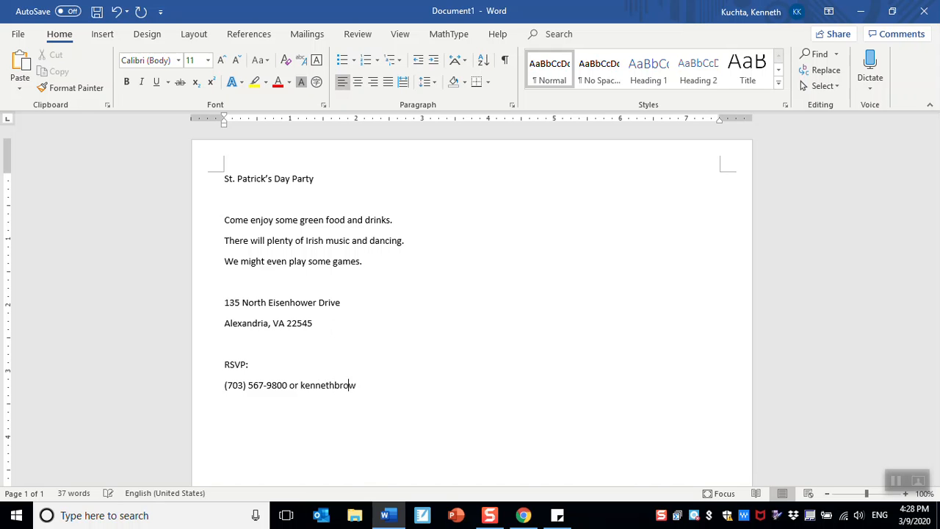
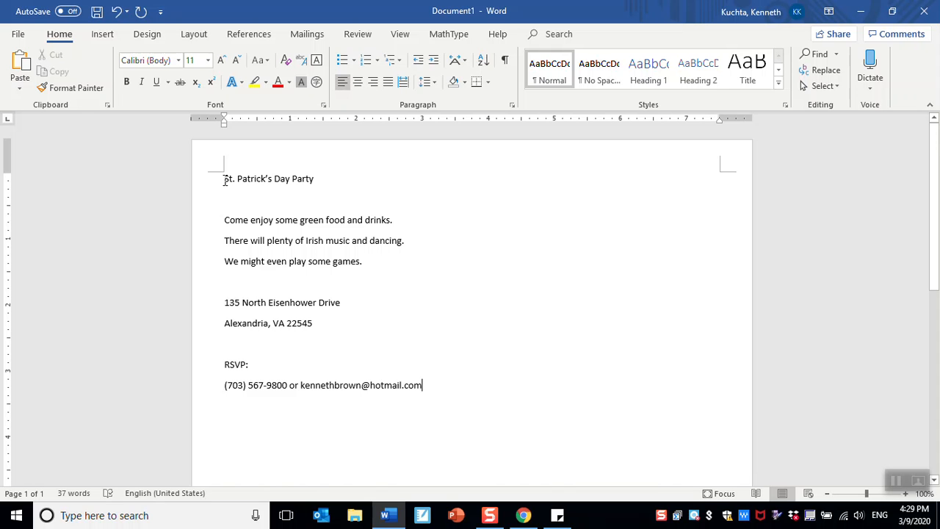
# - Format the title at 48 pt font size in the Cooper Black font
pyautogui.moveTo(223, 180); pyautogui.dragTo(327, 185)
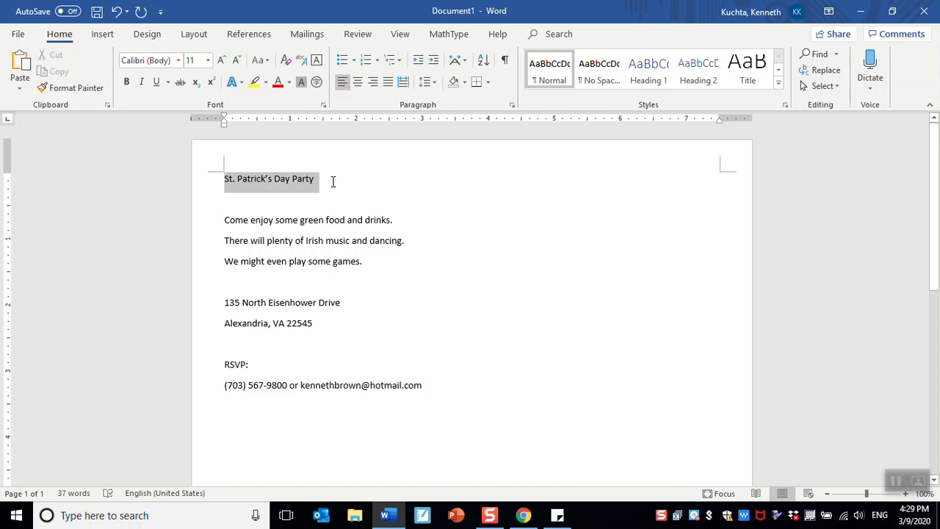
pyautogui.click(220, 60)
pyautogui.click(220, 61)
pyautogui.click(220, 61)
pyautogui.click(221, 61)
pyautogui.click(221, 60)
pyautogui.click(221, 60)
pyautogui.click(220, 61)
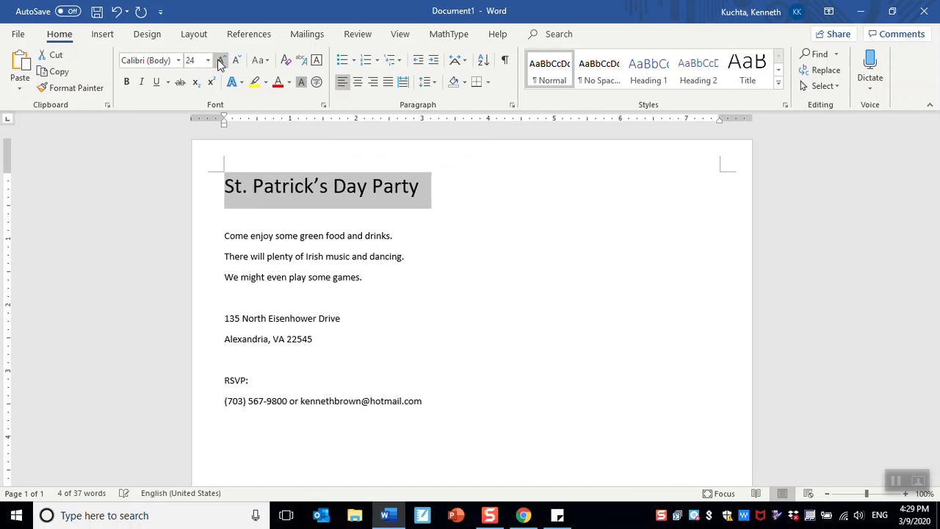
pyautogui.click(220, 60)
pyautogui.click(220, 61)
pyautogui.click(220, 60)
pyautogui.click(220, 60)
pyautogui.click(221, 60)
pyautogui.click(221, 60)
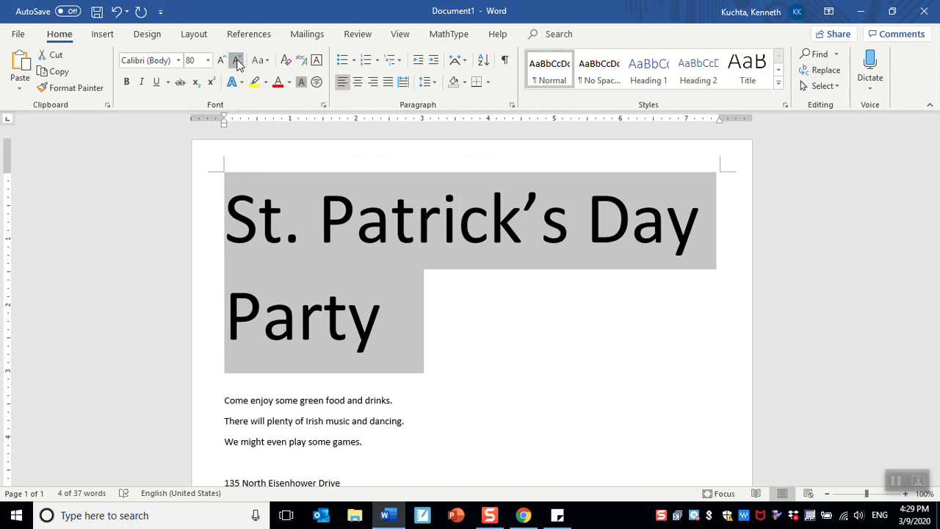
pyautogui.click(236, 60)
pyautogui.click(237, 60)
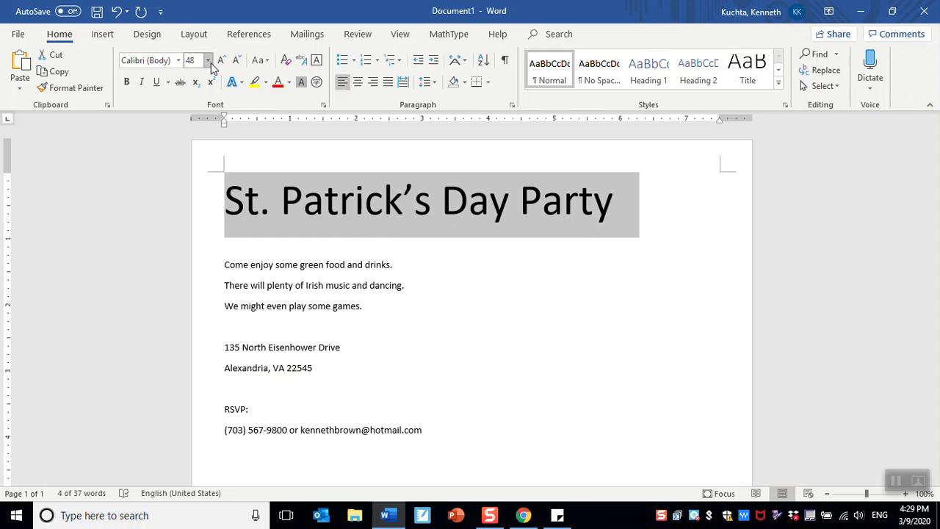
pyautogui.click(179, 60)
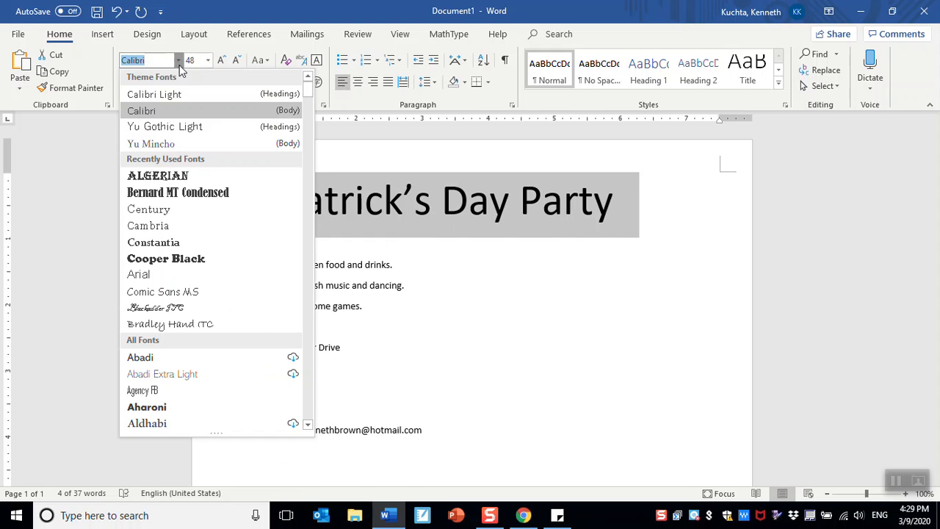
pyautogui.click(203, 262)
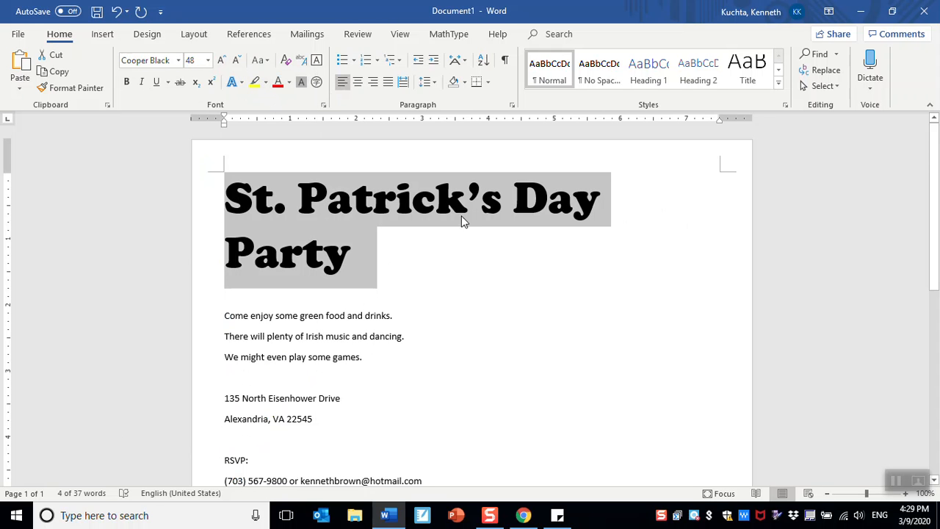
# - Break the title onto a second line before "Day"
pyautogui.click(520, 202)
pyautogui.press('Return')
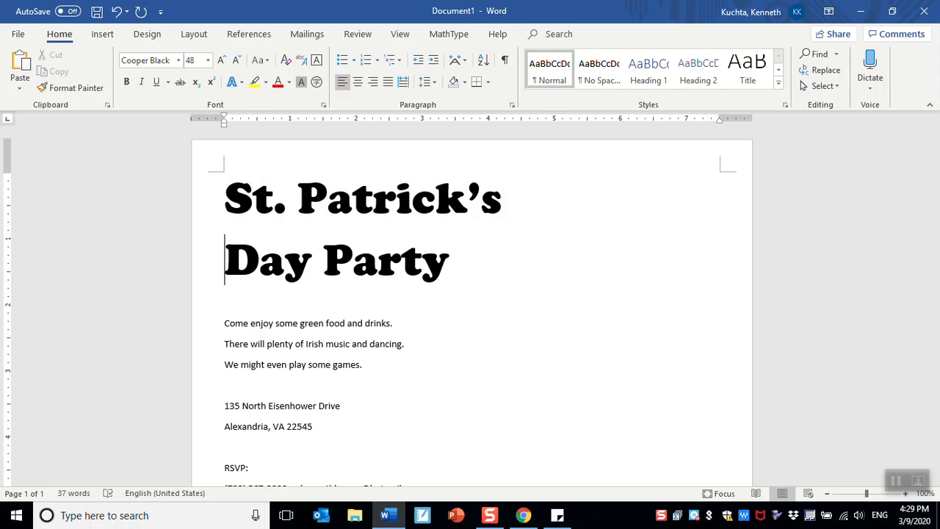
# - Format the three event description lines at 24 pt in the Cambria font
pyautogui.moveTo(229, 326); pyautogui.dragTo(377, 369)
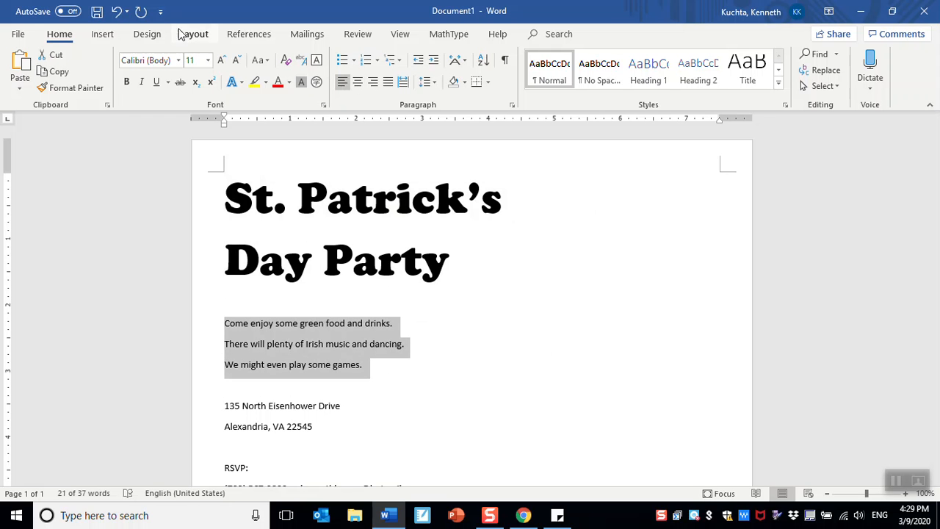
pyautogui.click(221, 61)
pyautogui.click(221, 61)
pyautogui.click(221, 61)
pyautogui.click(221, 61)
pyautogui.click(221, 61)
pyautogui.click(221, 61)
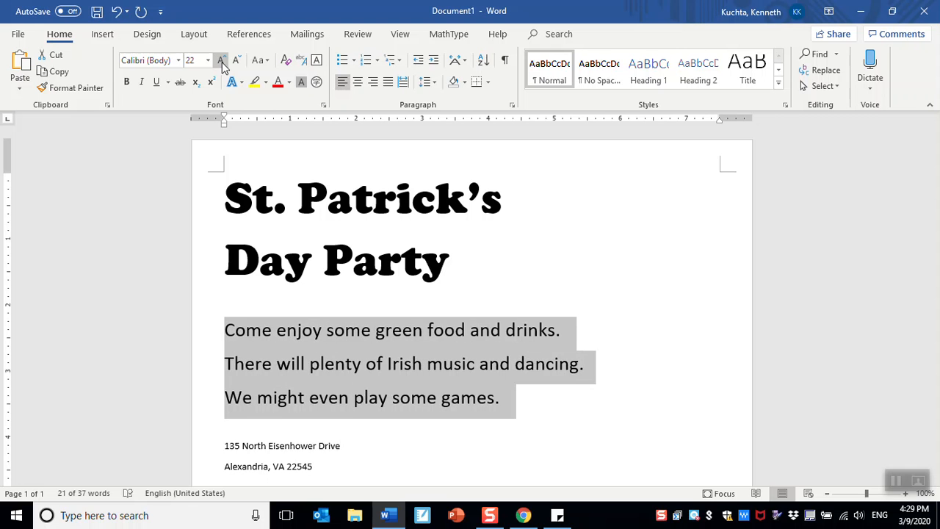
pyautogui.click(221, 60)
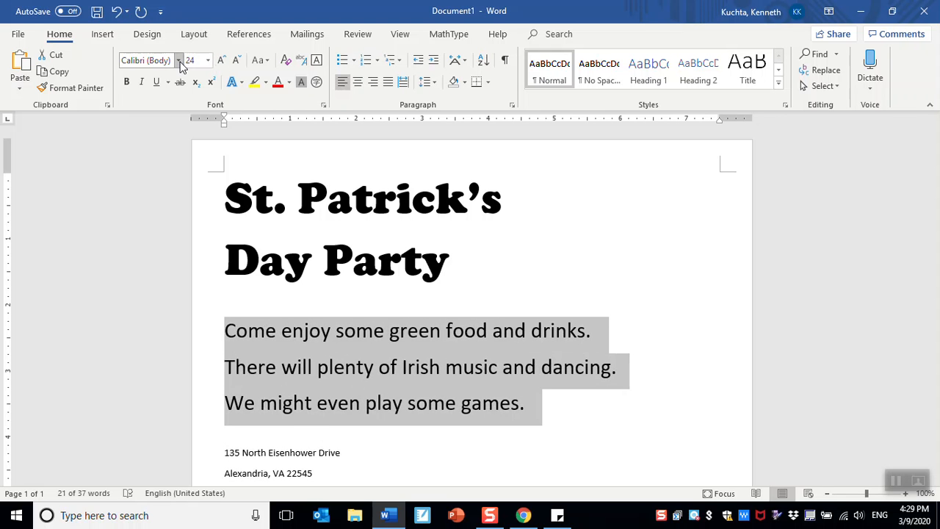
pyautogui.click(180, 61)
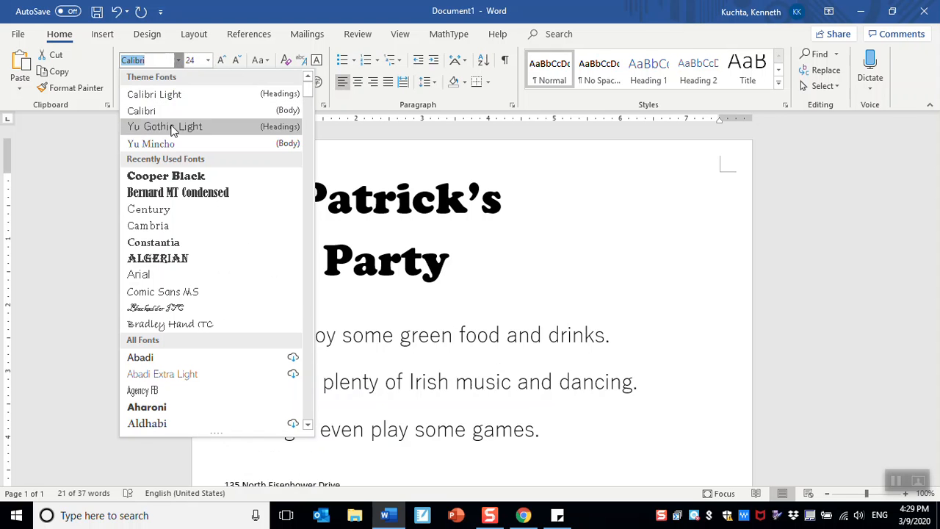
pyautogui.click(158, 226)
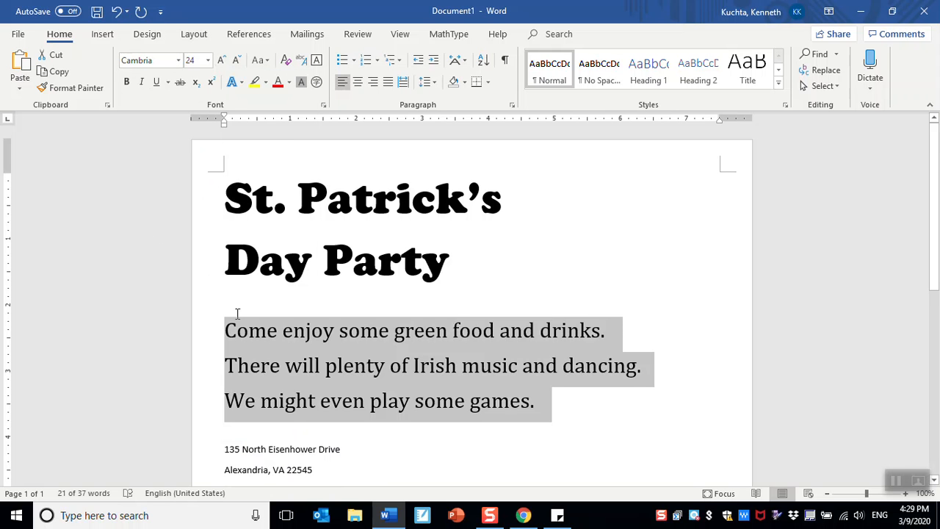
pyautogui.click(248, 337)
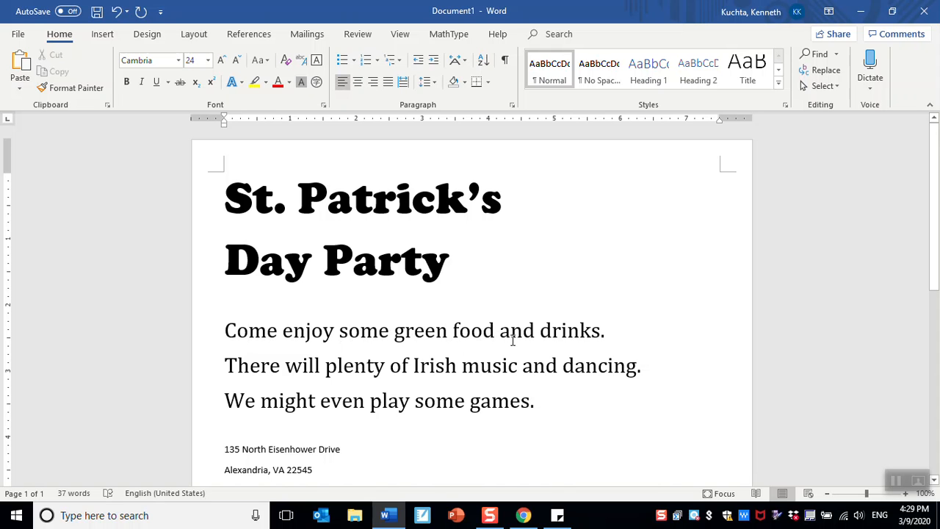
# - Step the font size of the 'a' in 'and' up to 90 pt and back down again
pyautogui.moveTo(500, 332); pyautogui.dragTo(511, 332)
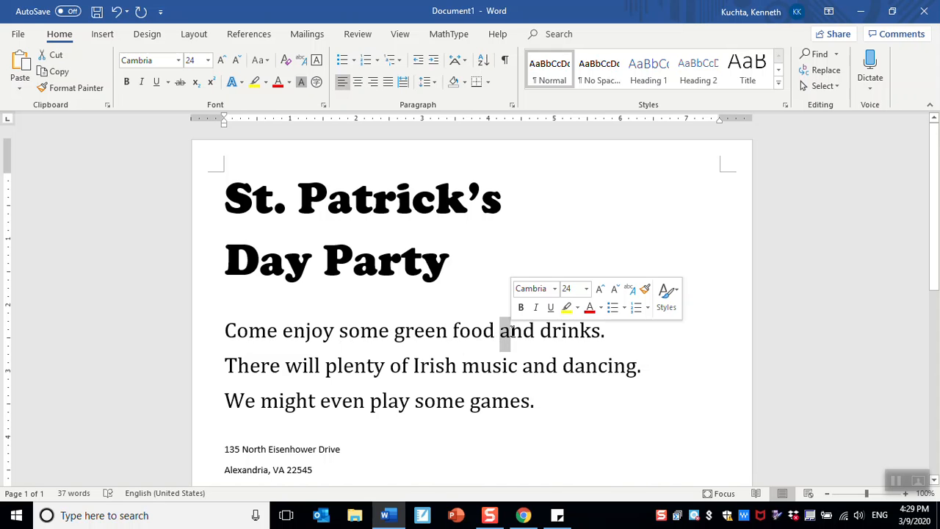
pyautogui.click(218, 64)
pyautogui.click(218, 64)
pyautogui.click(218, 64)
pyautogui.click(218, 64)
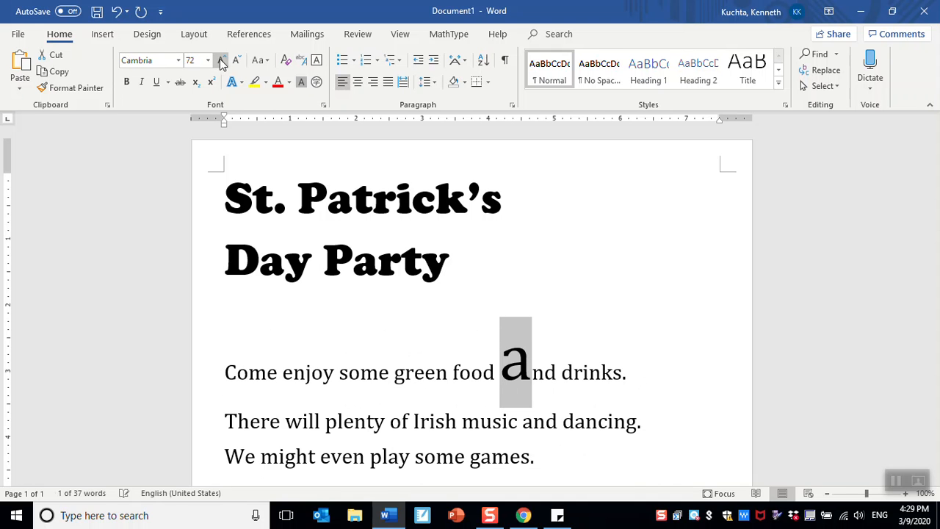
pyautogui.click(218, 64)
pyautogui.click(218, 64)
pyautogui.click(218, 63)
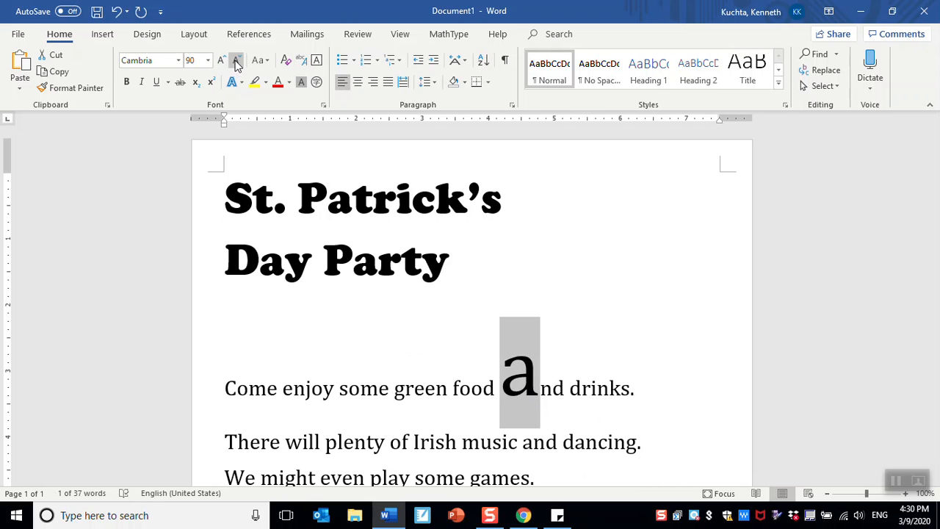
pyautogui.click(236, 62)
pyautogui.click(236, 62)
pyautogui.click(236, 61)
pyautogui.click(236, 62)
pyautogui.click(237, 62)
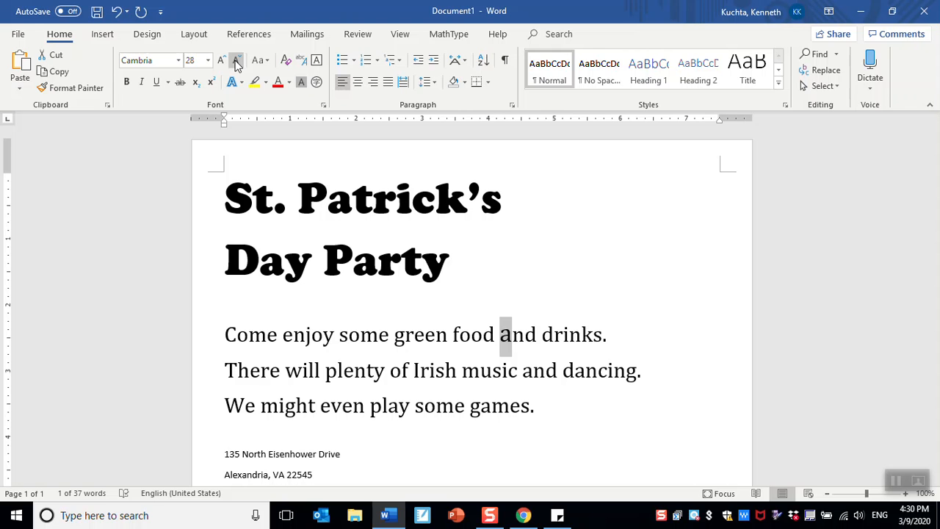
pyautogui.click(236, 62)
pyautogui.click(552, 351)
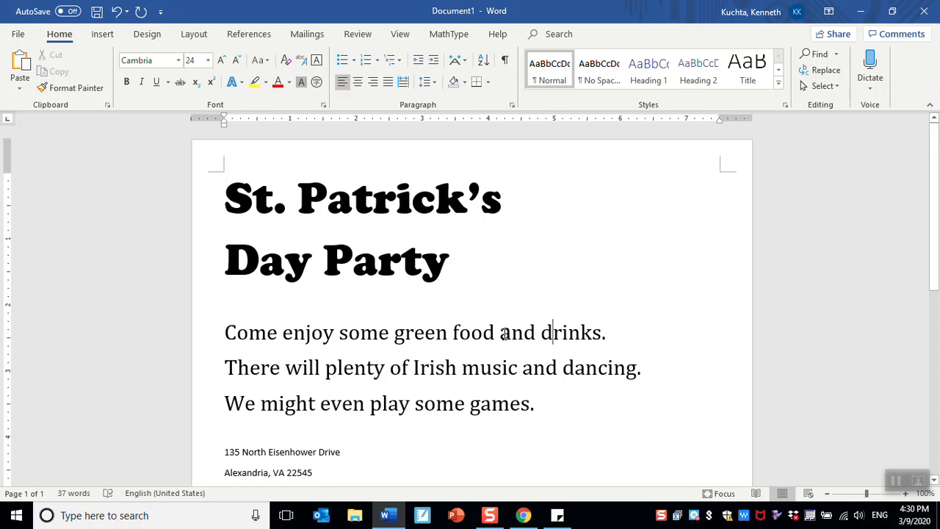
pyautogui.moveTo(499, 332); pyautogui.dragTo(512, 333)
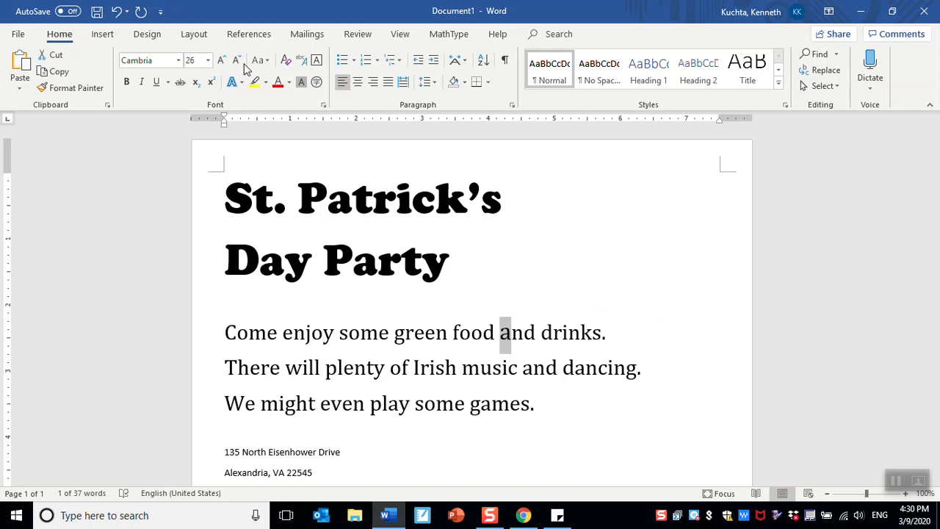
pyautogui.click(436, 334)
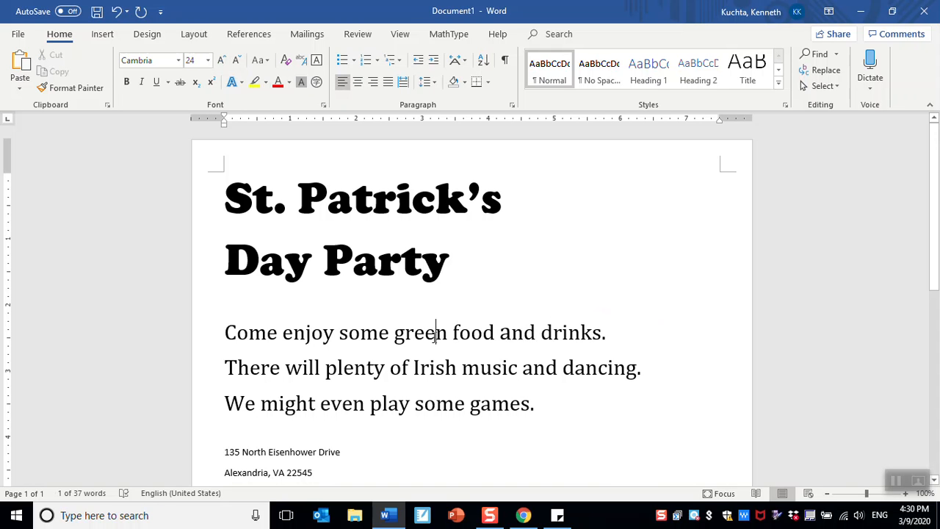
# - Copy the description lines' formatting onto the address and RSVP lines with Format Painter
pyautogui.scroll(-1, 319, 316)
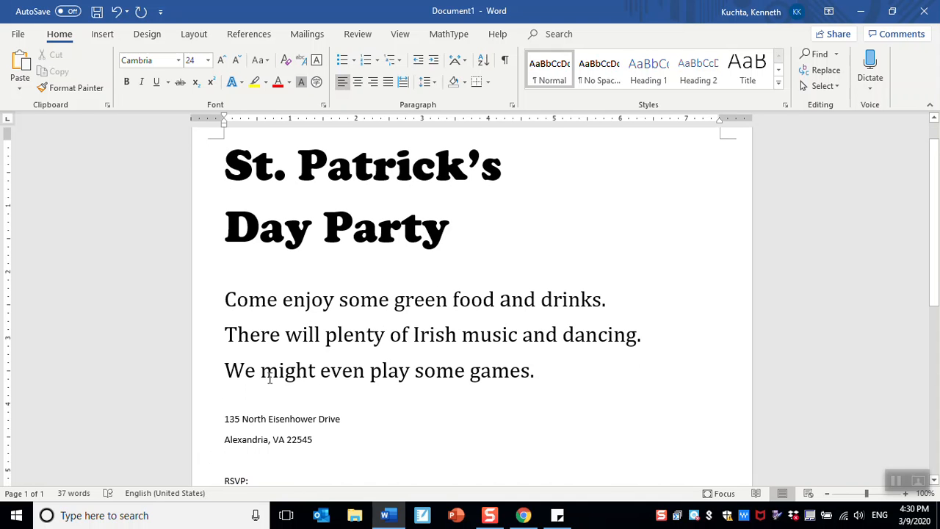
pyautogui.moveTo(227, 418); pyautogui.dragTo(301, 441)
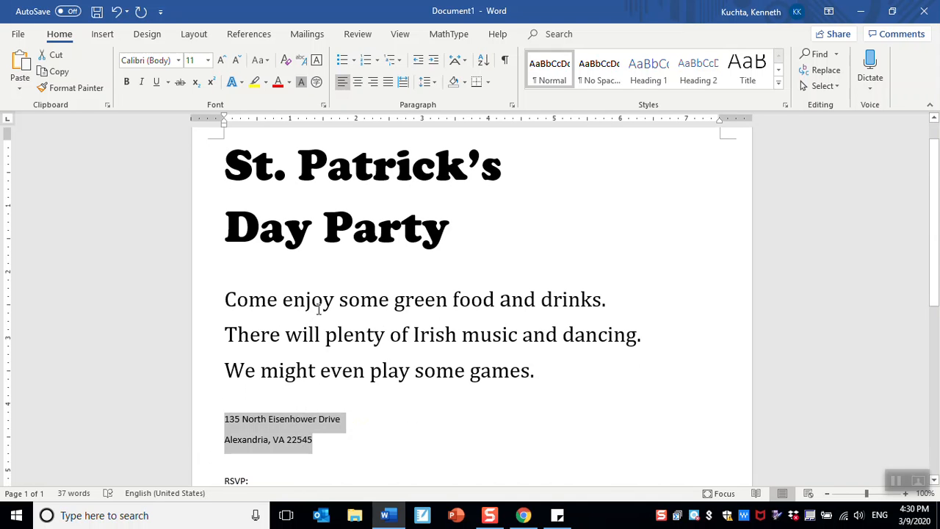
pyautogui.click(332, 339)
pyautogui.scroll(-1, 336, 349)
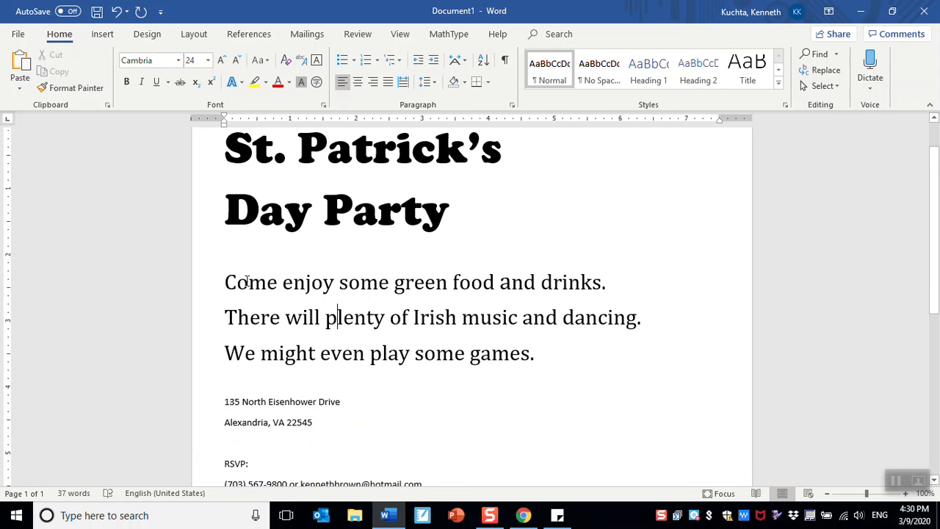
pyautogui.click(250, 283)
pyautogui.click(295, 283)
pyautogui.click(87, 90)
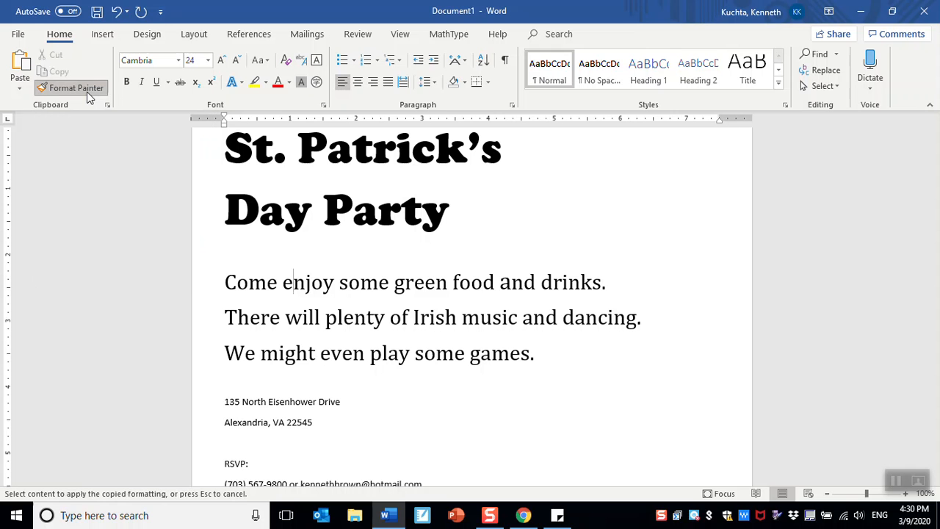
pyautogui.scroll(-2, 220, 382)
pyautogui.moveTo(220, 323); pyautogui.dragTo(431, 408)
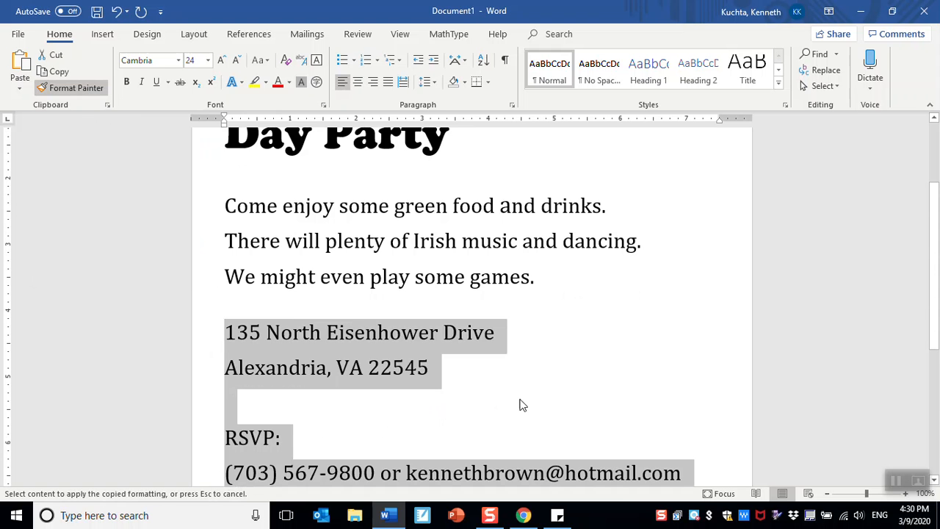
pyautogui.scroll(-4, 524, 401)
pyautogui.scroll(2, 523, 400)
pyautogui.click(451, 352)
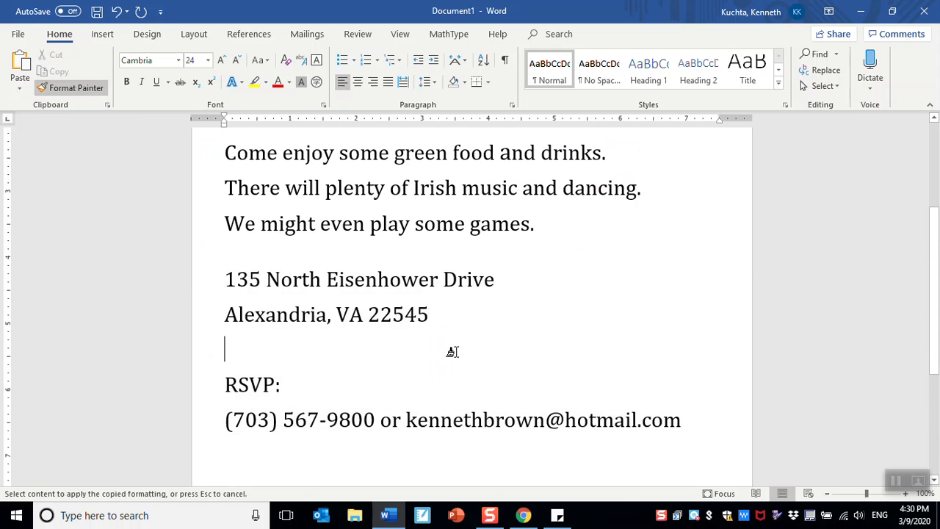
# - Turn the three event description lines into a bulleted list
pyautogui.scroll(2, 448, 350)
pyautogui.moveTo(218, 282); pyautogui.dragTo(552, 365)
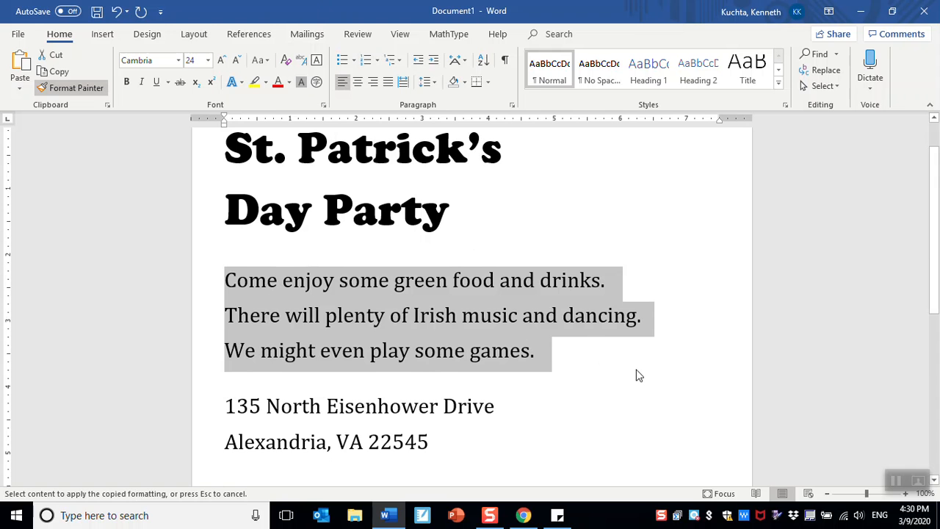
pyautogui.click(342, 61)
pyautogui.click(537, 392)
pyautogui.scroll(-3, 537, 392)
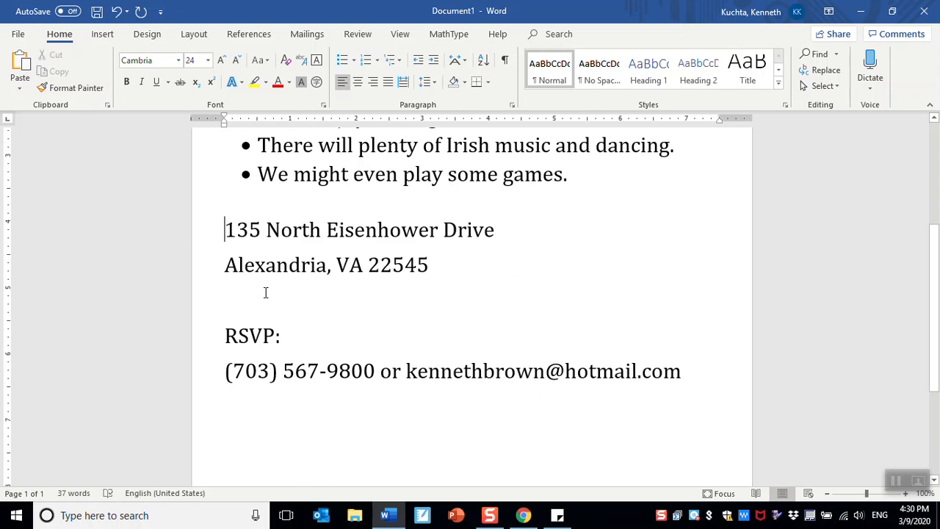
# - Add a new line "Ken's House:" above the street address
pyautogui.press('Return')
pyautogui.write('Ke')
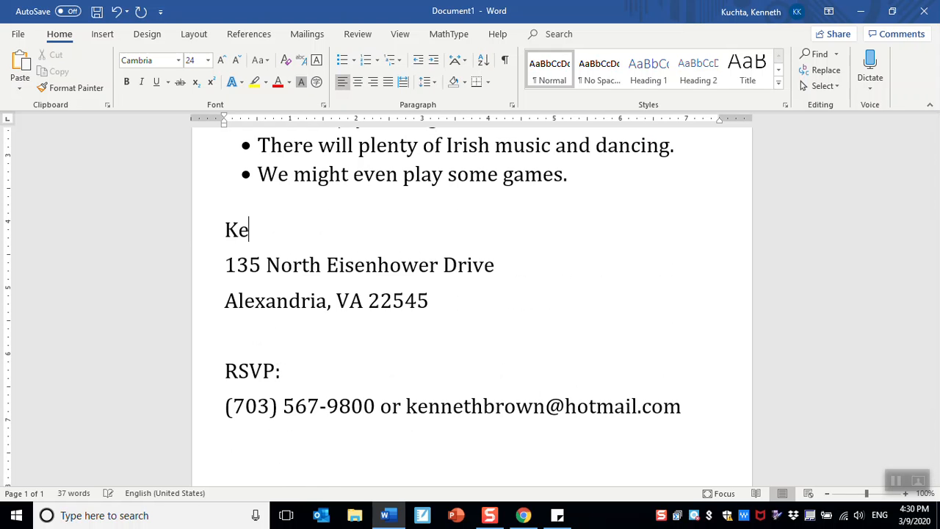
pyautogui.write("n's House:")
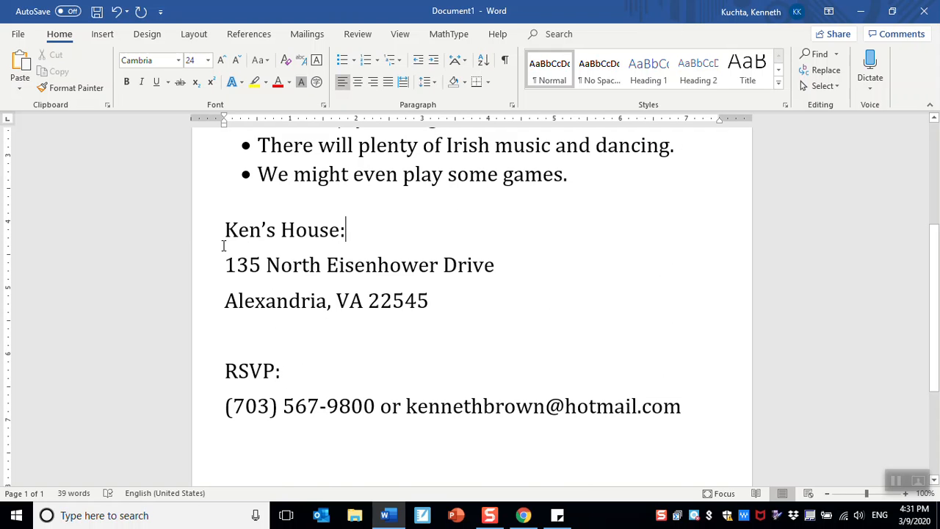
# - Center the "Ken's House:" line and the two address lines
pyautogui.moveTo(223, 230); pyautogui.dragTo(428, 300)
pyautogui.scroll(5, 433, 311)
pyautogui.scroll(-2, 434, 311)
pyautogui.scroll(2, 435, 310)
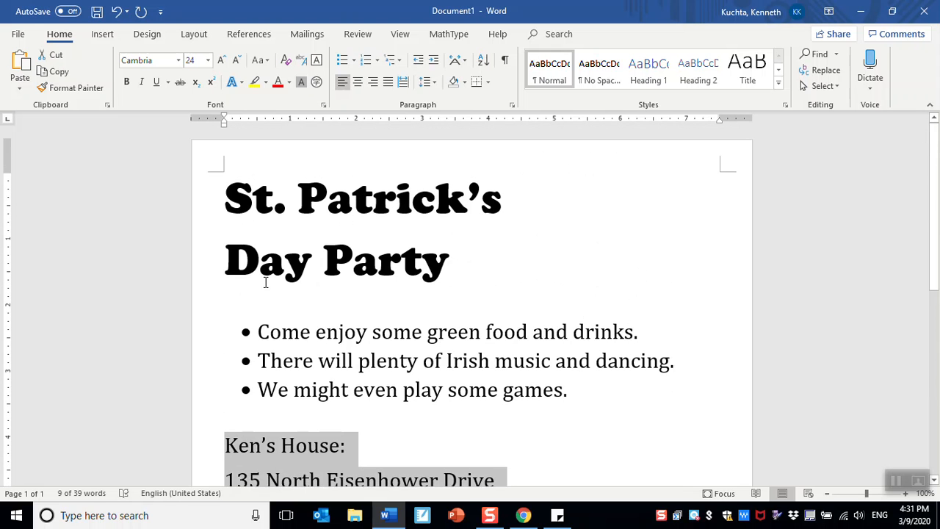
pyautogui.scroll(-5, 321, 342)
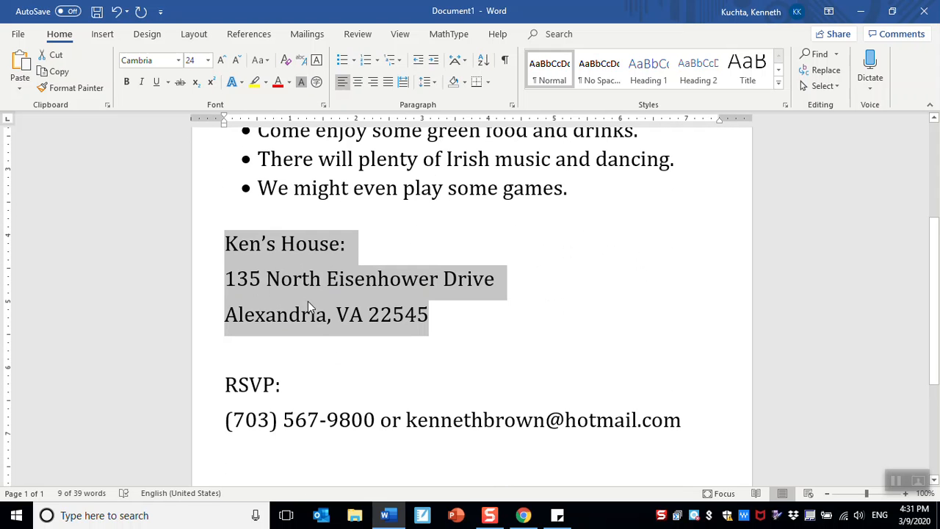
pyautogui.click(358, 82)
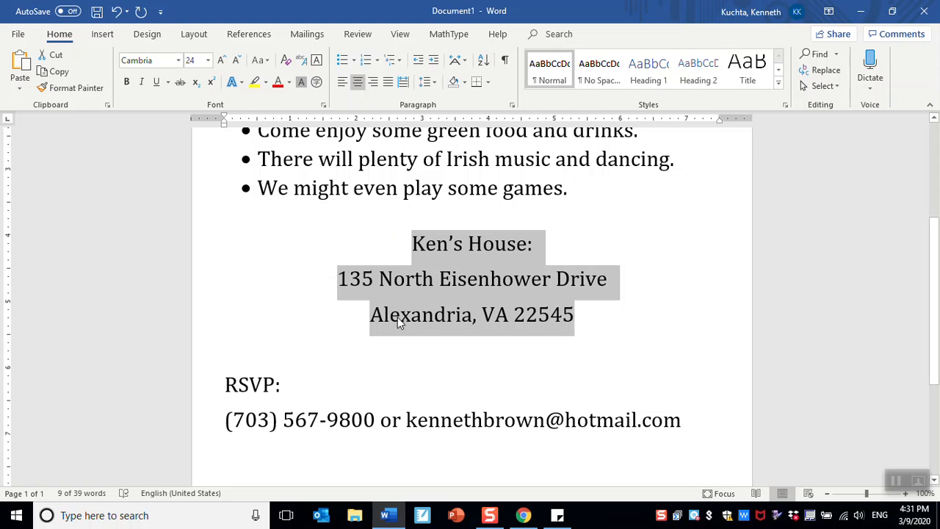
# - Center both lines of the St. Patrick's Day Party title
pyautogui.scroll(5, 398, 323)
pyautogui.click(327, 199)
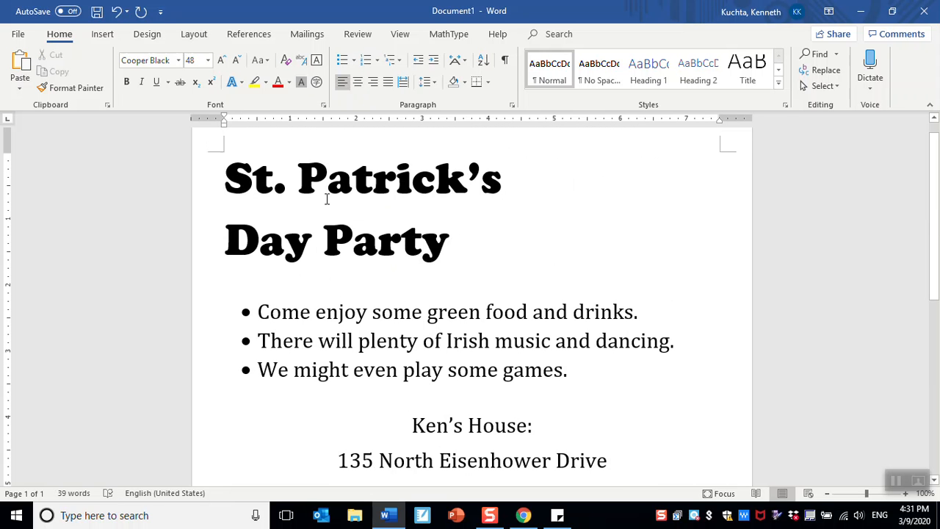
pyautogui.tripleClick(327, 199)
pyautogui.click(357, 82)
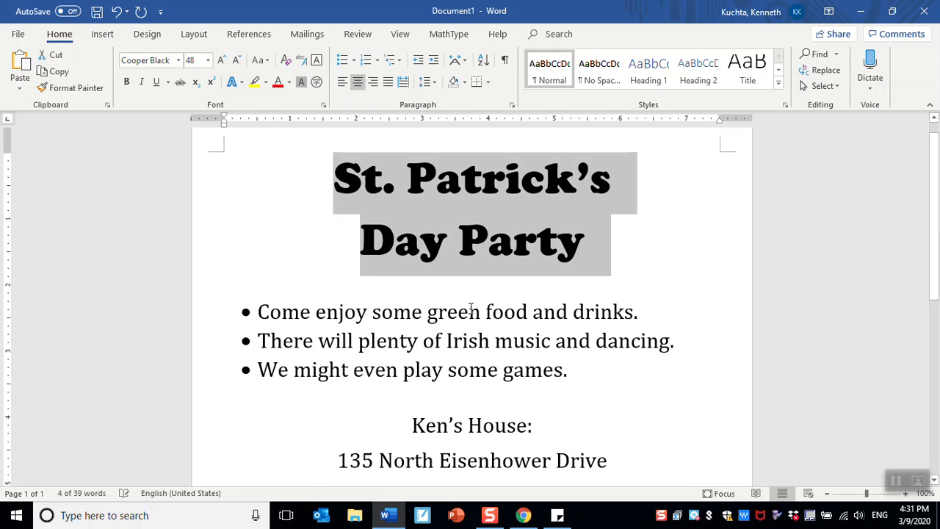
# - Left-align the address block and then center it again
pyautogui.scroll(-1, 471, 308)
pyautogui.scroll(-3, 471, 307)
pyautogui.scroll(1, 428, 290)
pyautogui.moveTo(408, 298); pyautogui.dragTo(580, 382)
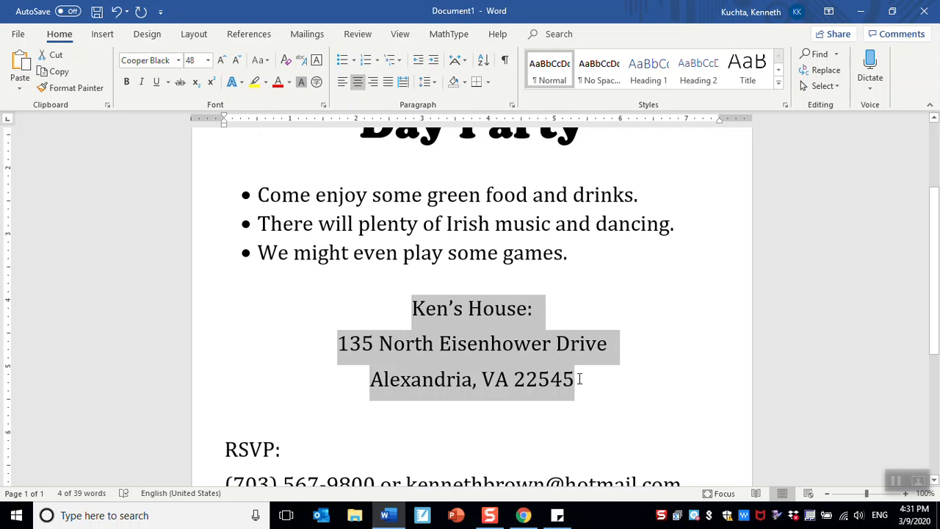
pyautogui.click(342, 81)
pyautogui.click(293, 312)
pyautogui.moveTo(224, 308); pyautogui.dragTo(447, 389)
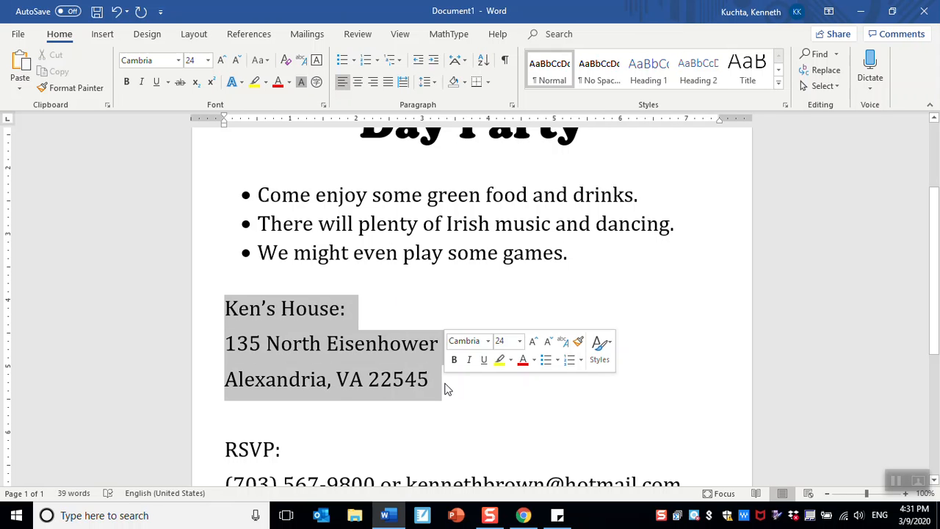
pyautogui.click(357, 81)
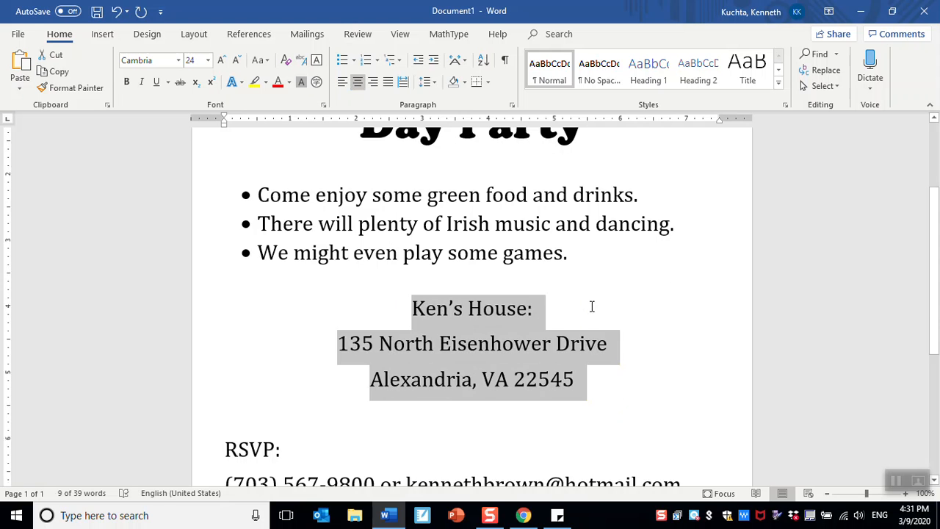
# - Left-align the two-line title and then center it again
pyautogui.scroll(3, 591, 306)
pyautogui.moveTo(340, 203); pyautogui.dragTo(581, 266)
pyautogui.click(340, 84)
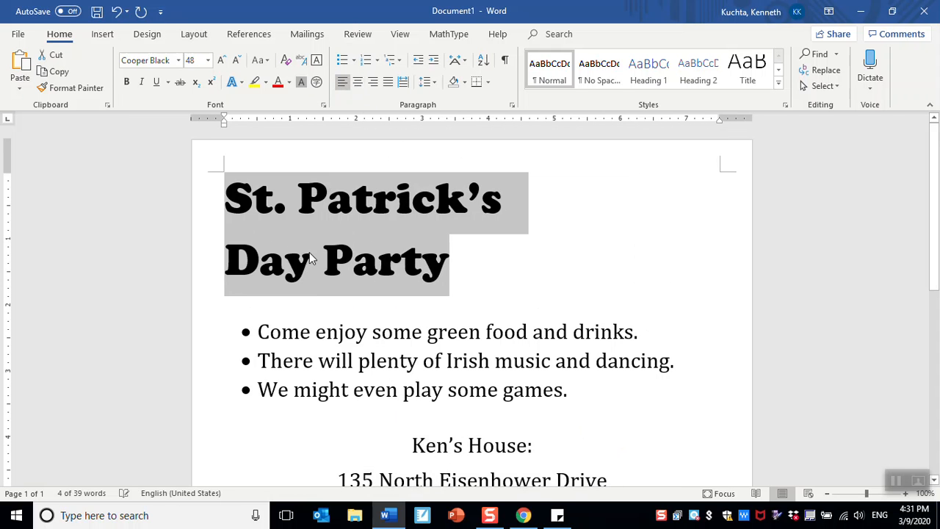
pyautogui.click(311, 257)
pyautogui.moveTo(224, 198); pyautogui.dragTo(453, 272)
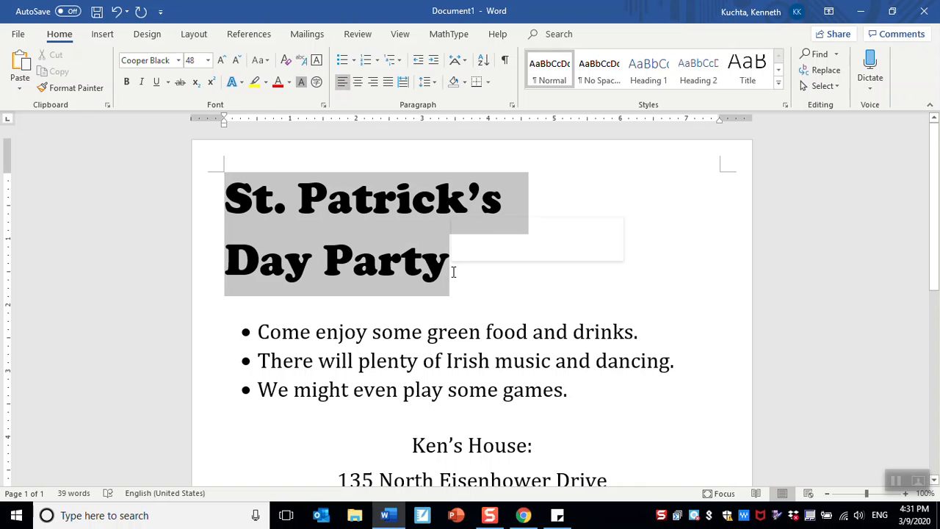
pyautogui.click(357, 82)
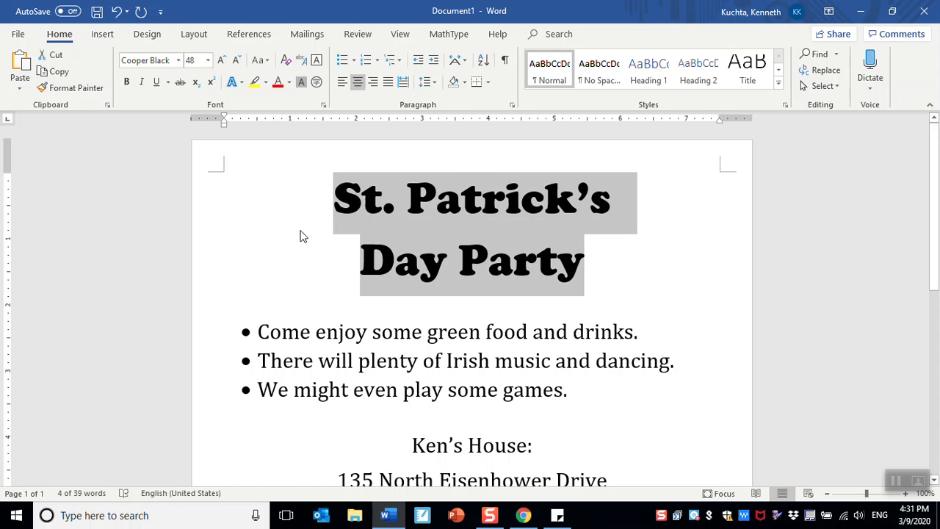
pyautogui.click(284, 267)
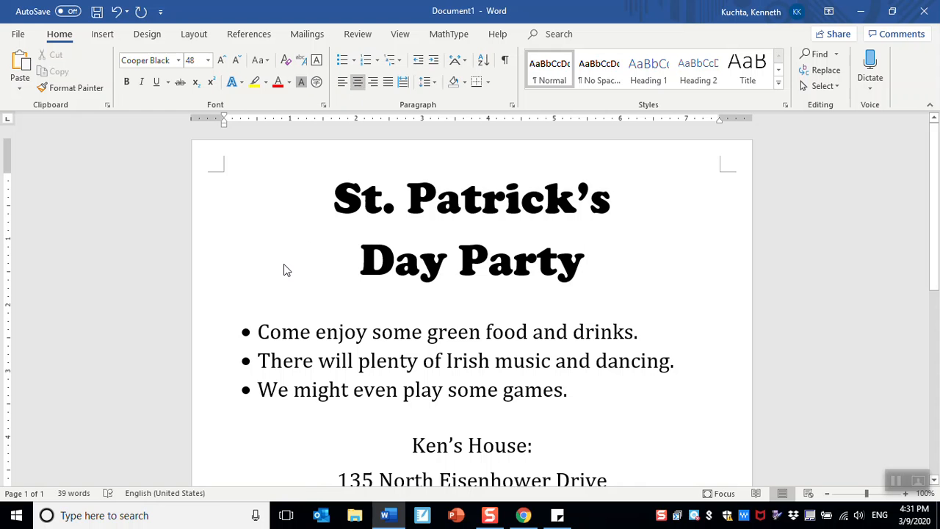
# - Center the RSVP label and the phone and e-mail contact line
pyautogui.click(909, 487)
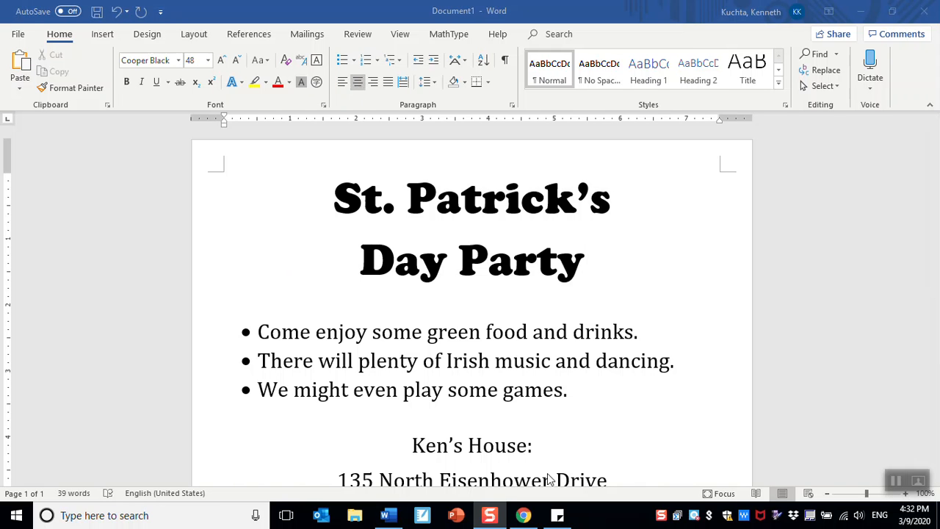
pyautogui.scroll(-4, 536, 353)
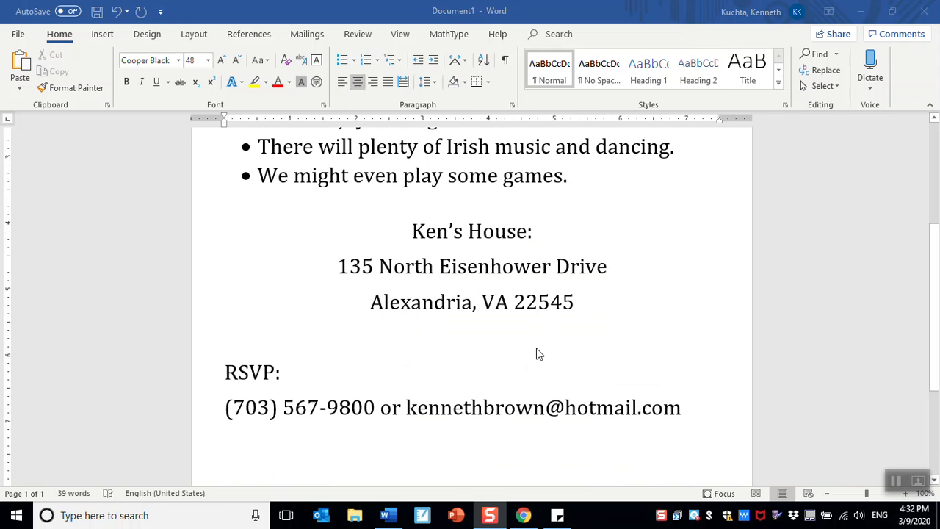
pyautogui.scroll(-1, 514, 353)
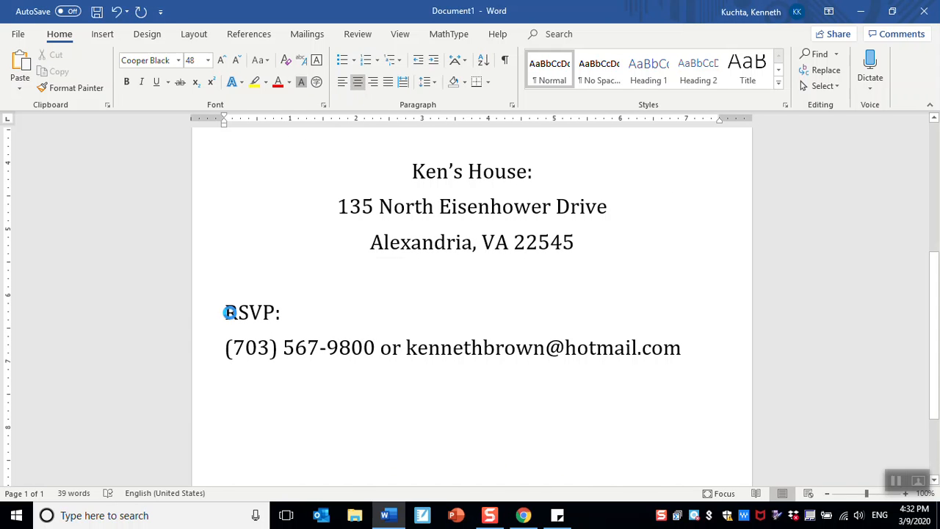
pyautogui.doubleClick(230, 315)
pyautogui.click(227, 313)
pyautogui.click(229, 345)
pyautogui.moveTo(228, 312); pyautogui.dragTo(804, 401)
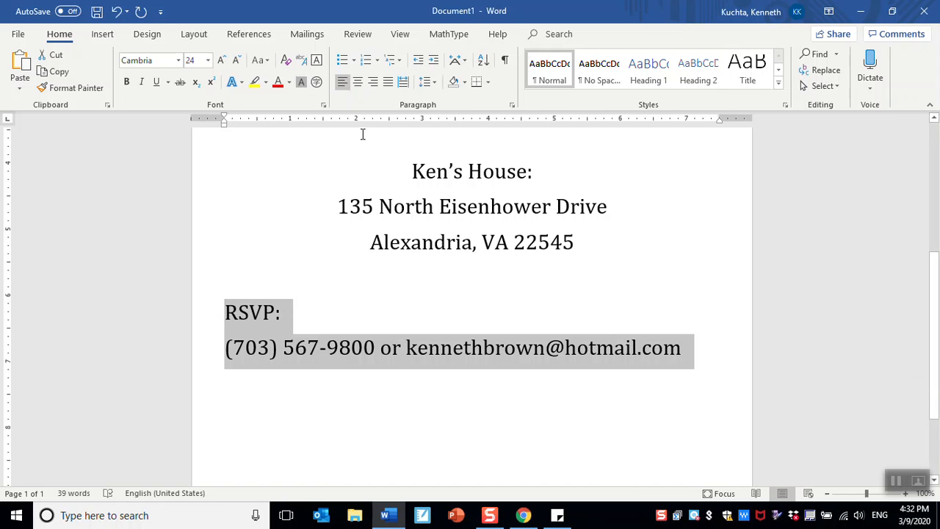
pyautogui.click(357, 83)
pyautogui.click(497, 389)
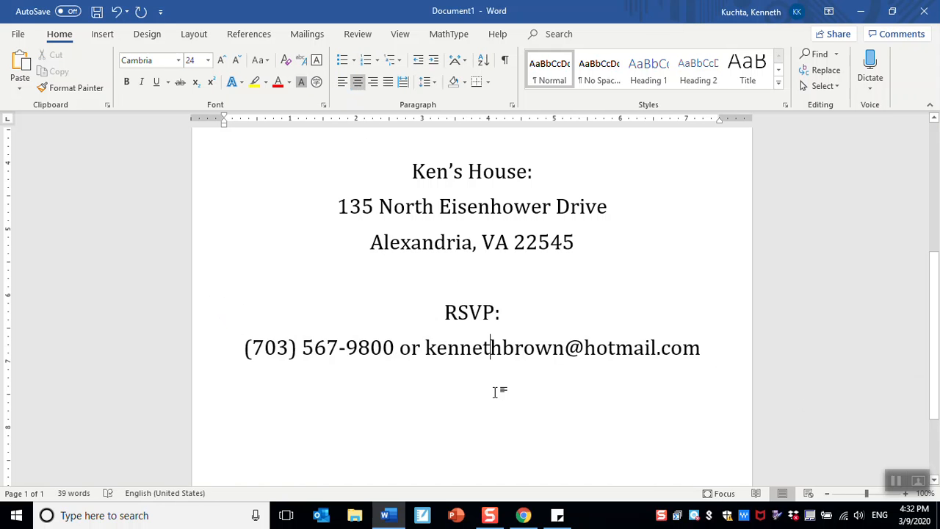
# - Open the page borders dialog and browse the available border line styles
pyautogui.scroll(4, 497, 393)
pyautogui.scroll(3, 497, 393)
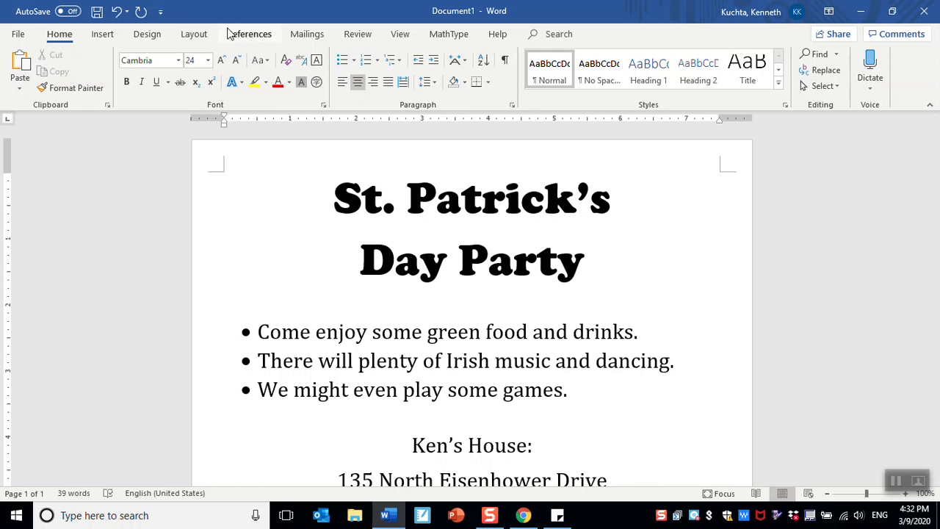
pyautogui.click(148, 35)
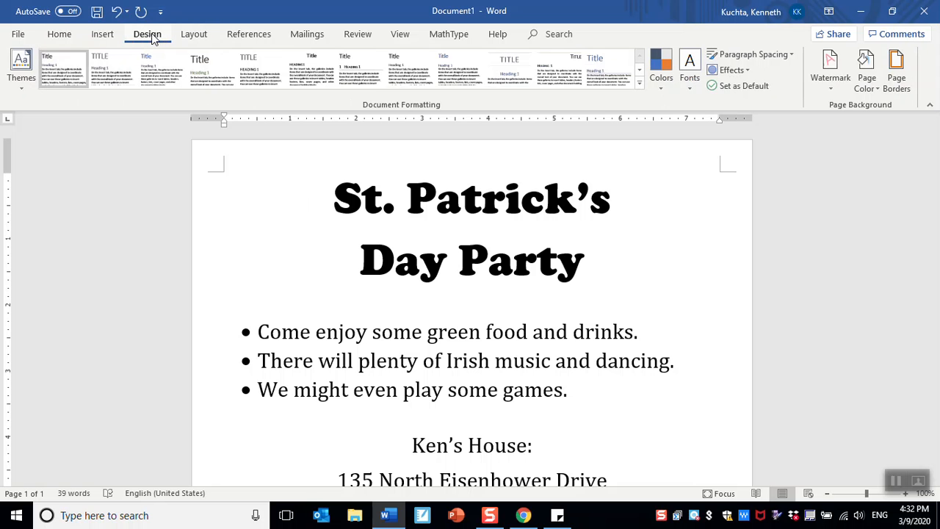
pyautogui.click(894, 78)
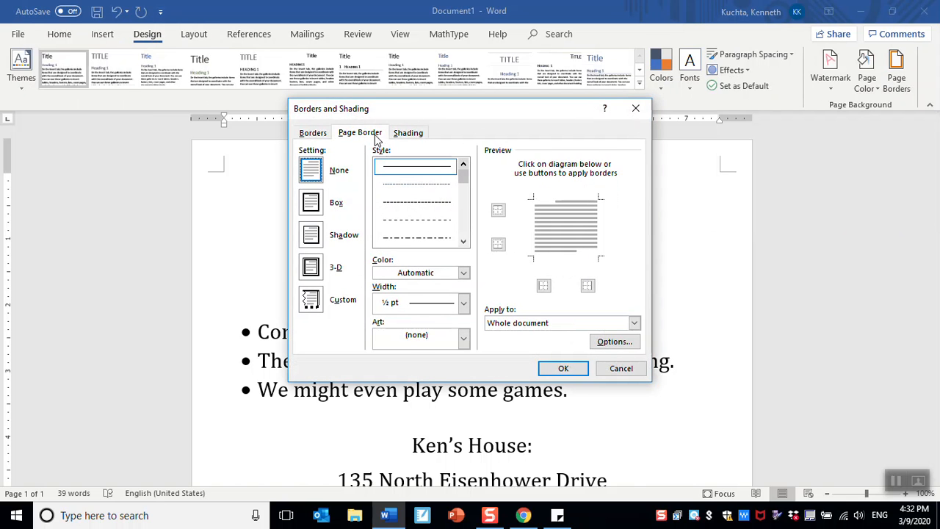
pyautogui.click(312, 133)
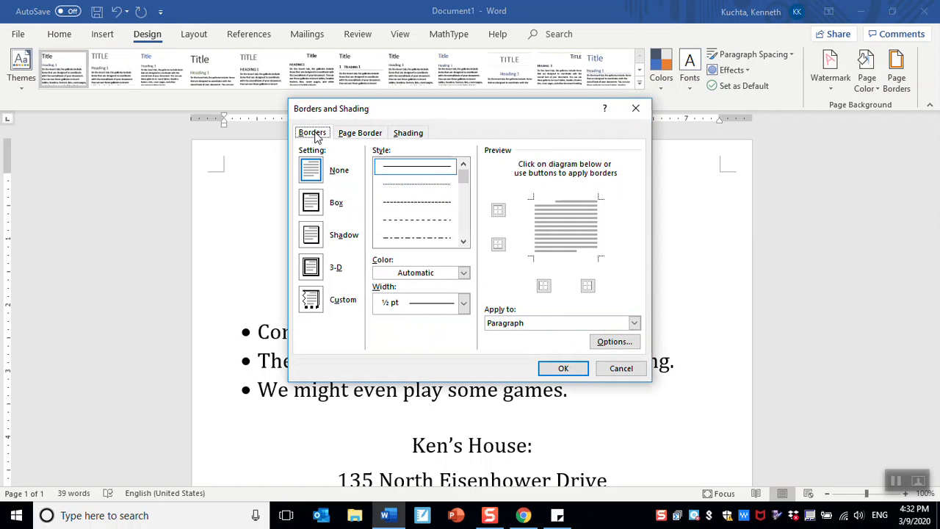
pyautogui.click(463, 241)
pyautogui.click(463, 242)
pyautogui.click(463, 242)
pyautogui.click(463, 241)
pyautogui.click(463, 242)
pyautogui.click(463, 242)
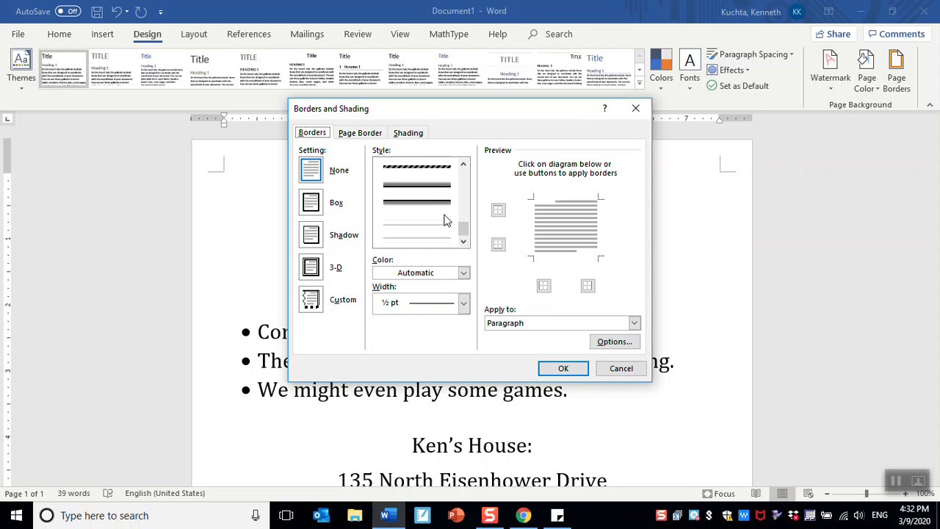
pyautogui.moveTo(464, 230); pyautogui.dragTo(461, 170)
pyautogui.click(364, 134)
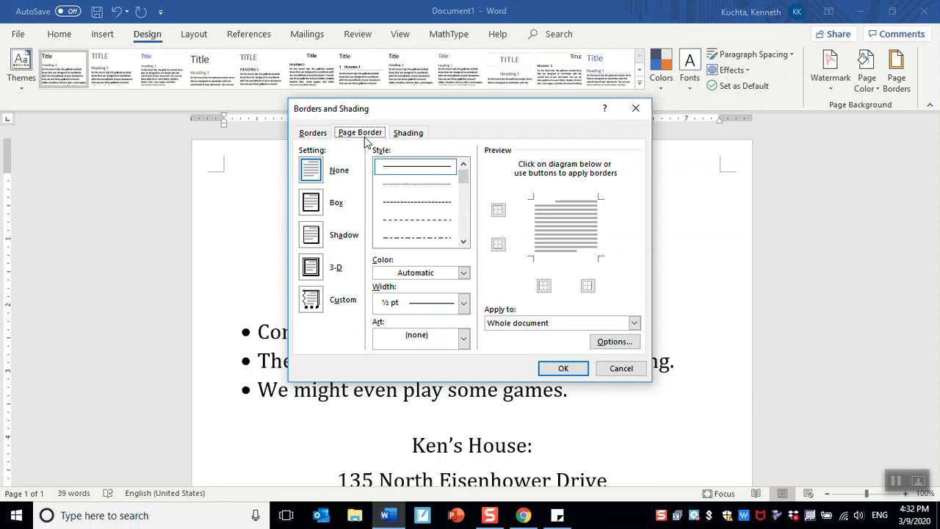
# - Choose a wavy line box page border with a width of 1½ pt
pyautogui.click(464, 242)
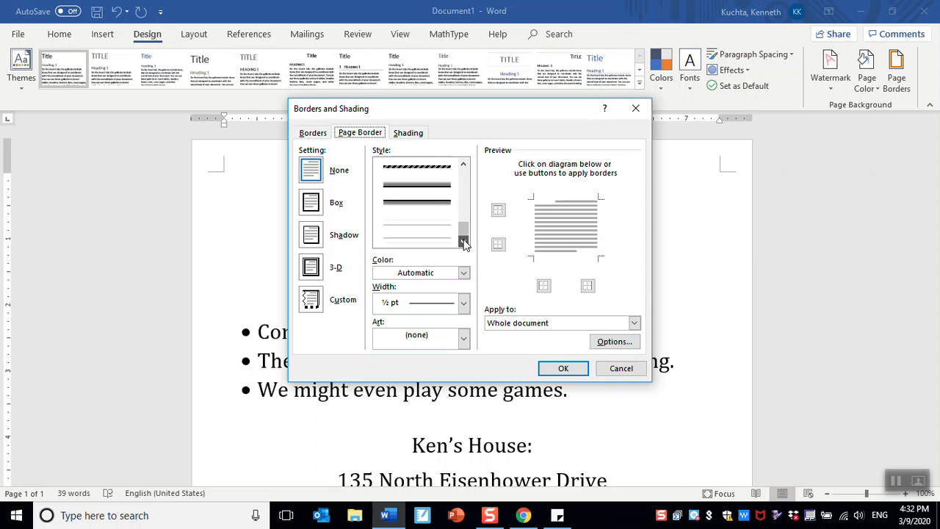
pyautogui.click(463, 166)
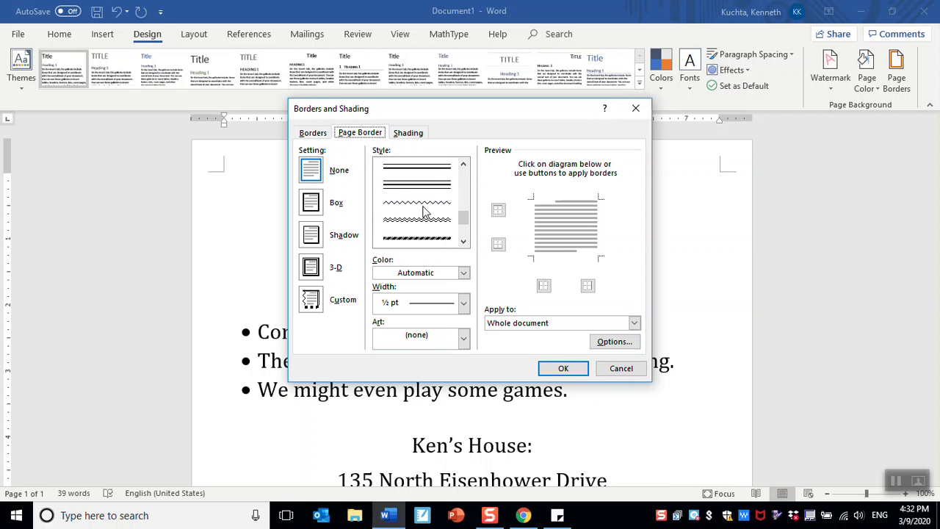
pyautogui.click(423, 211)
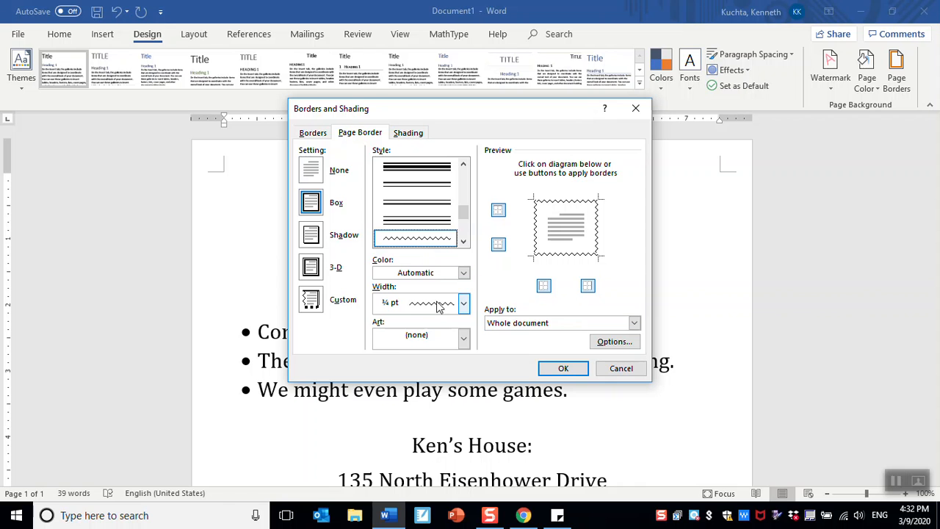
pyautogui.click(463, 303)
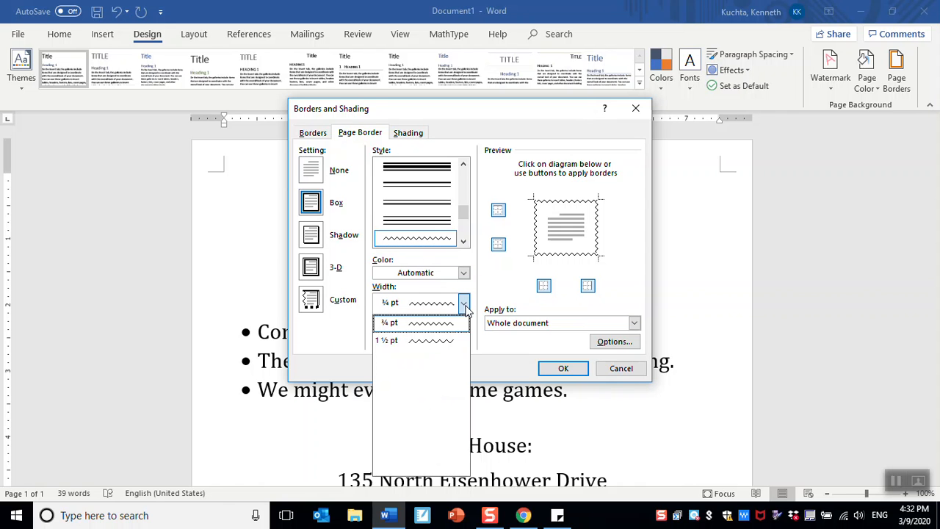
pyautogui.click(440, 341)
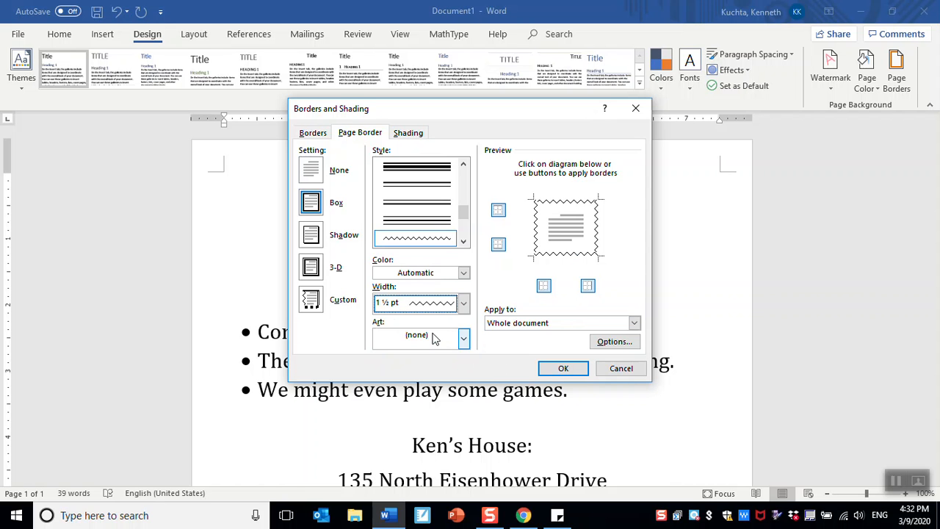
# - Apply a lattice-pattern art page border to the whole document
pyautogui.click(464, 337)
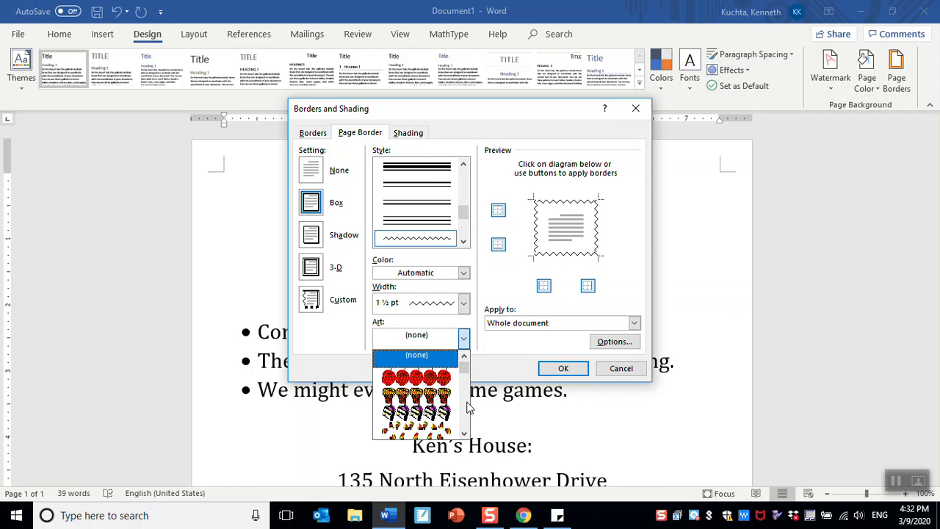
pyautogui.click(464, 434)
pyautogui.click(464, 434)
pyautogui.click(464, 434)
pyautogui.click(464, 434)
pyautogui.click(464, 434)
pyautogui.click(464, 434)
pyautogui.click(464, 433)
pyautogui.click(464, 433)
pyautogui.click(464, 434)
pyautogui.click(464, 434)
pyautogui.click(464, 434)
pyautogui.click(464, 434)
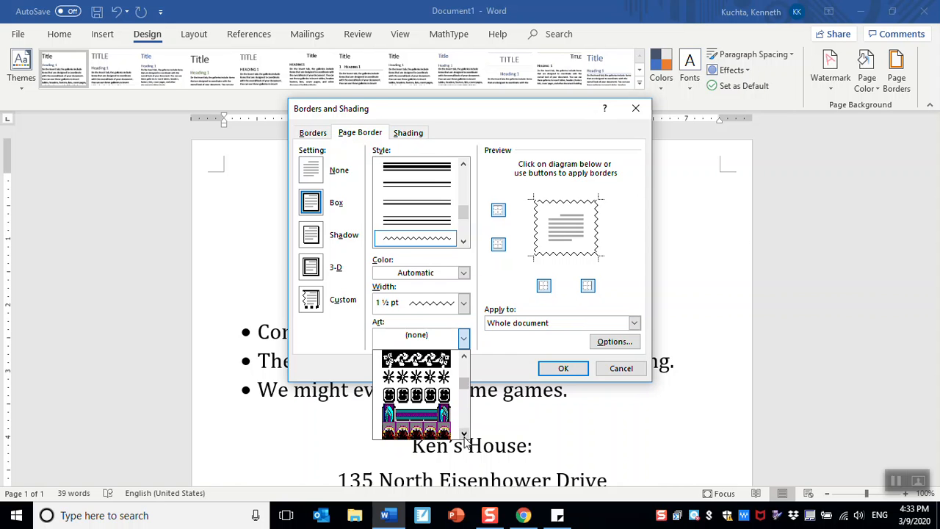
pyautogui.click(463, 435)
pyautogui.click(463, 434)
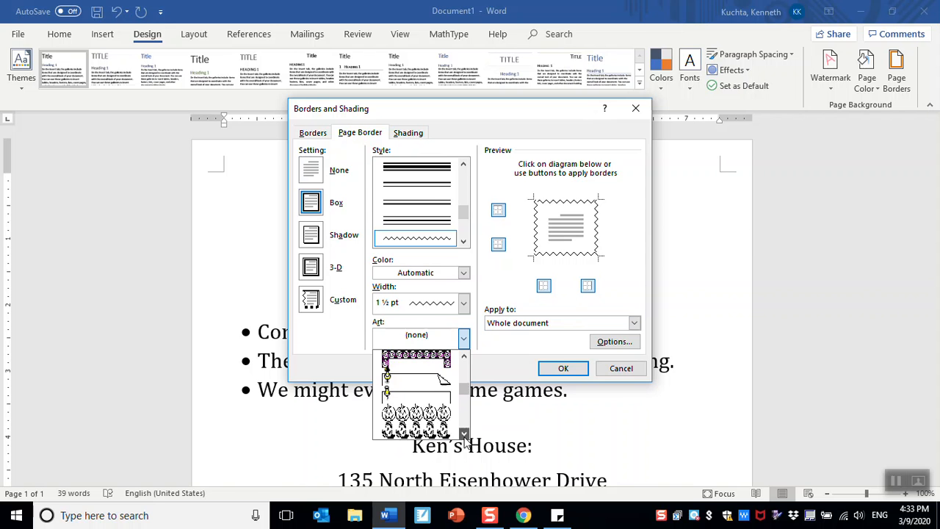
pyautogui.click(463, 435)
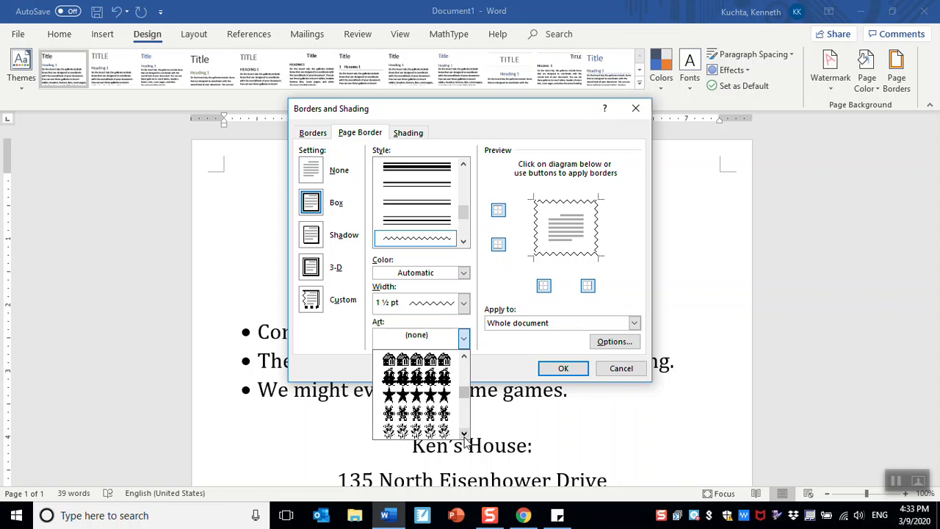
pyautogui.click(463, 435)
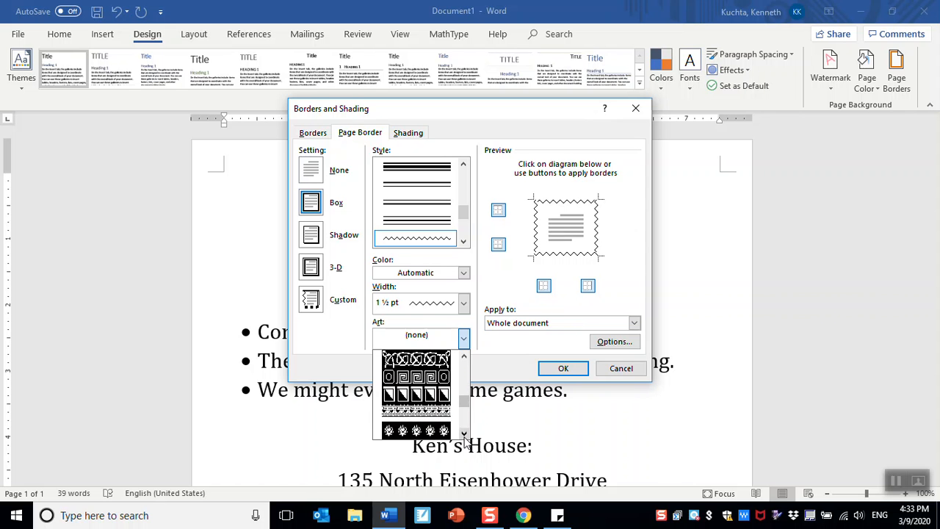
pyautogui.click(463, 434)
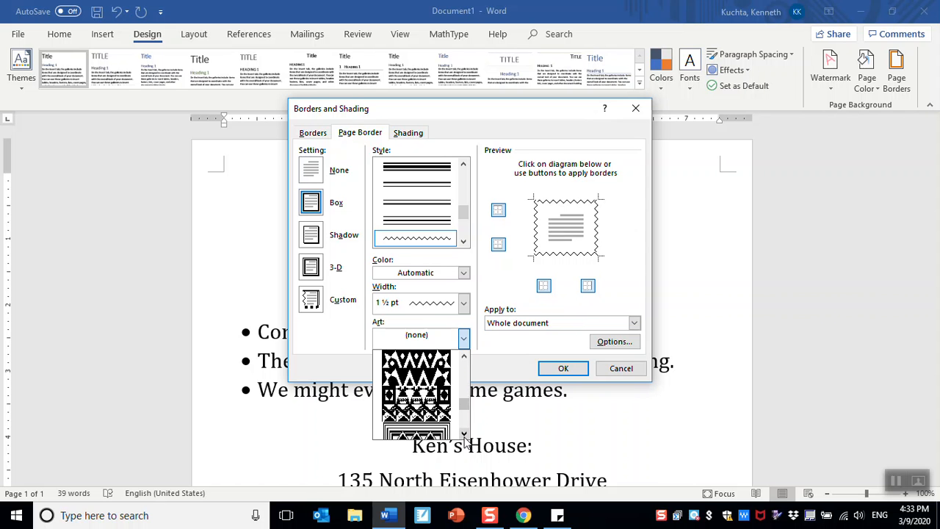
pyautogui.click(463, 434)
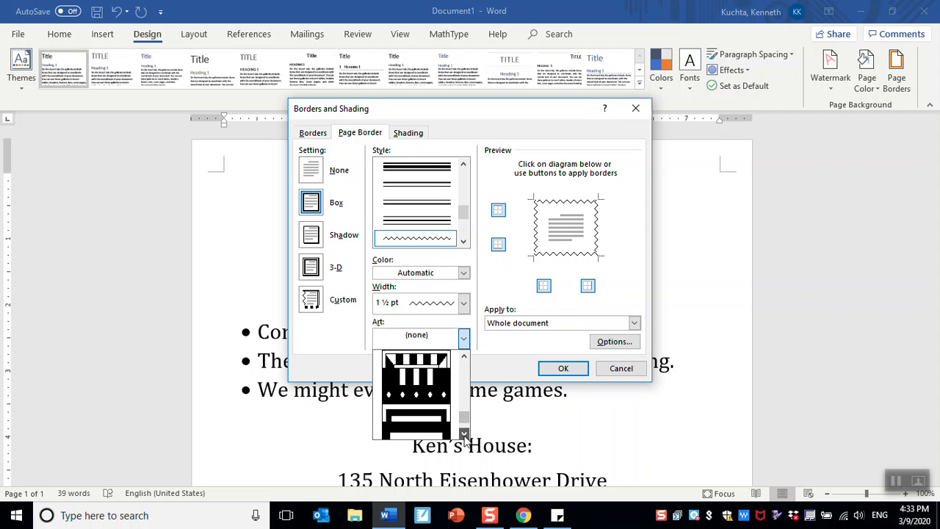
pyautogui.click(464, 435)
pyautogui.click(464, 435)
pyautogui.click(464, 435)
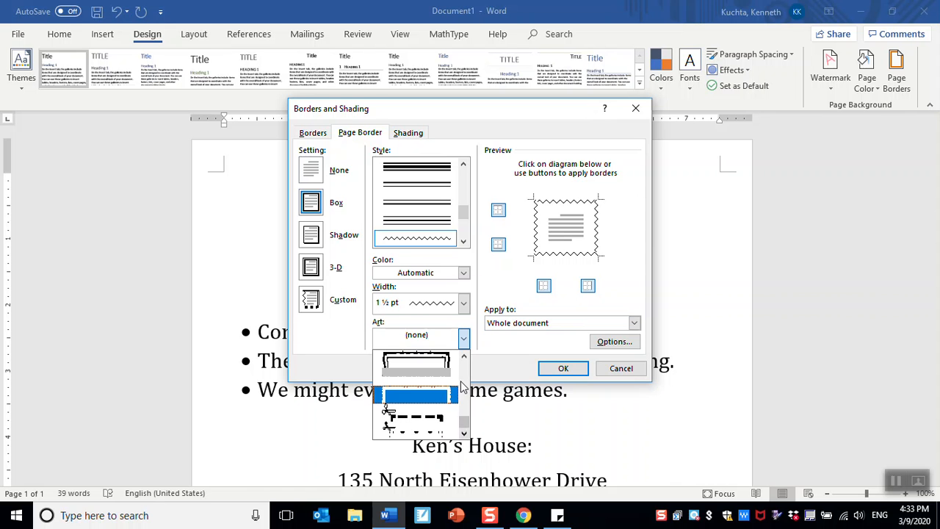
pyautogui.click(464, 357)
pyautogui.click(464, 357)
pyautogui.click(464, 357)
pyautogui.click(464, 357)
pyautogui.click(464, 357)
pyautogui.click(464, 357)
pyautogui.click(464, 356)
pyautogui.click(464, 356)
pyautogui.click(464, 357)
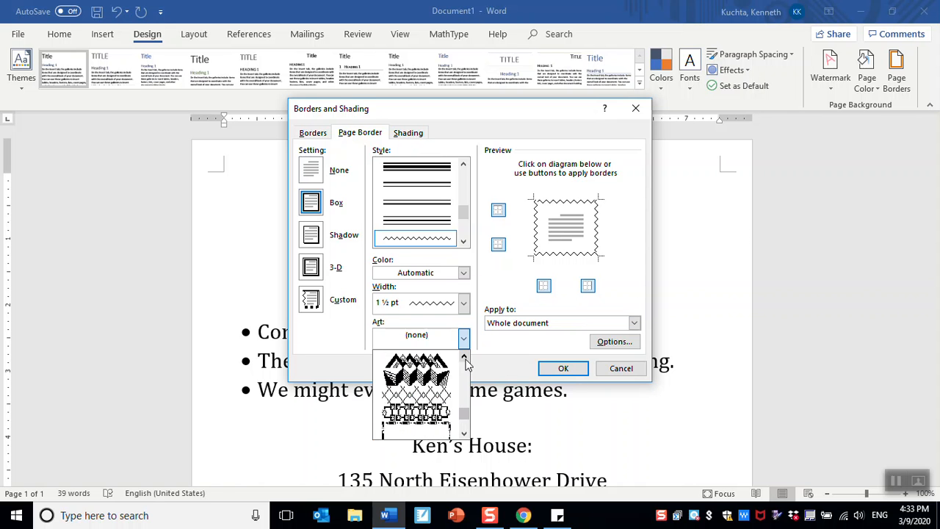
pyautogui.click(432, 394)
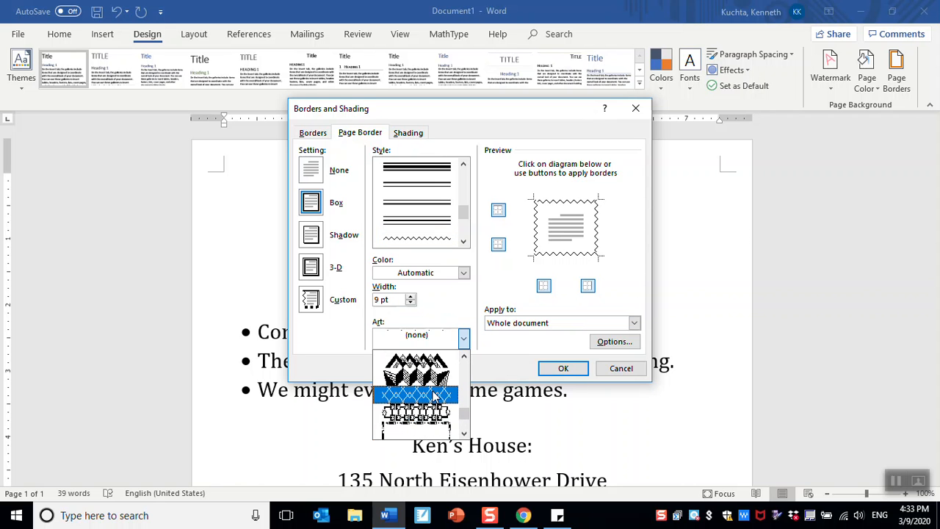
pyautogui.click(564, 370)
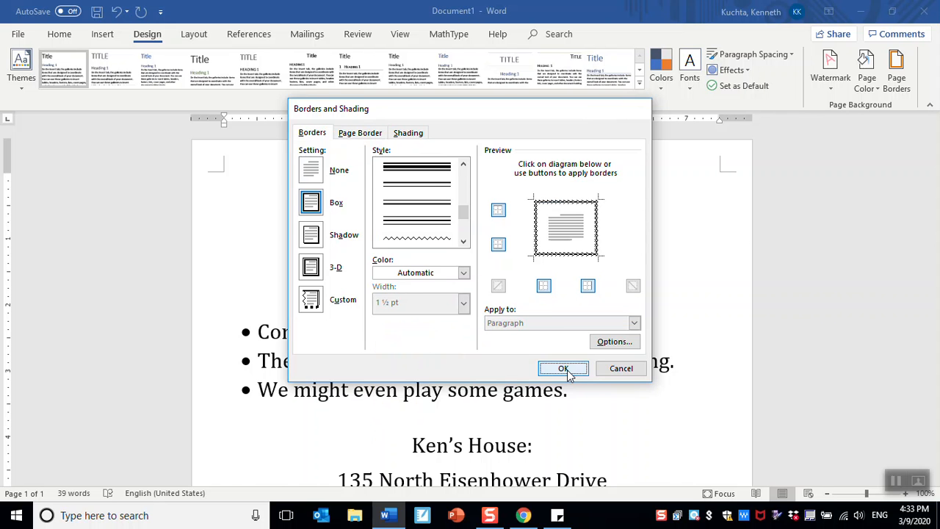